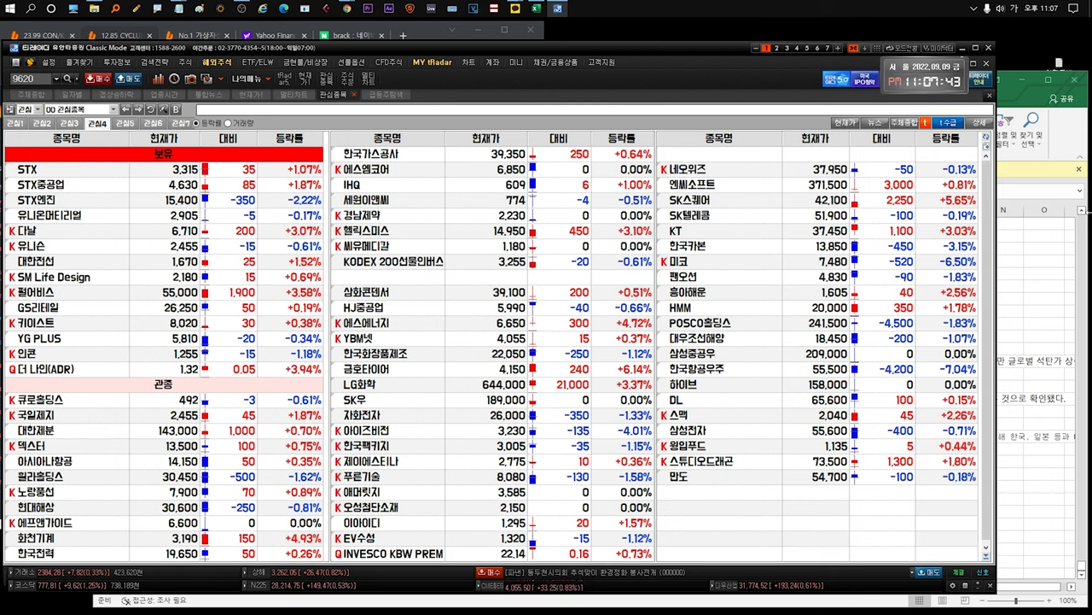
Switch to the stock workbook in Excel and look over the 20220907 news entries on the etc sheet.
left_click(1016, 239)
left_click(268, 314)
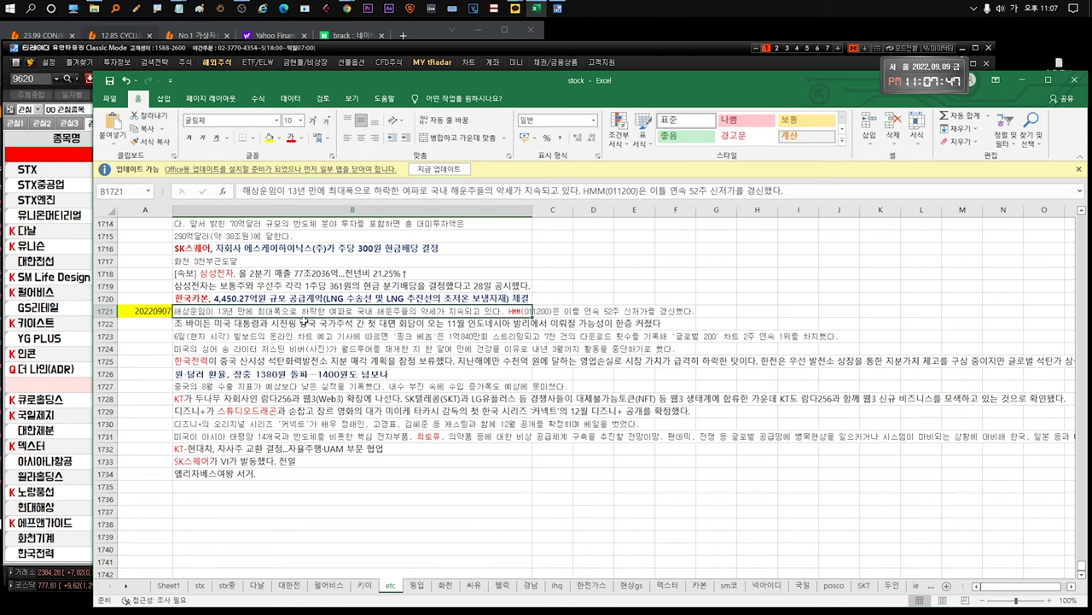
left_click(280, 325)
left_click_drag(259, 308, 268, 473)
left_click(302, 497)
left_click(262, 315)
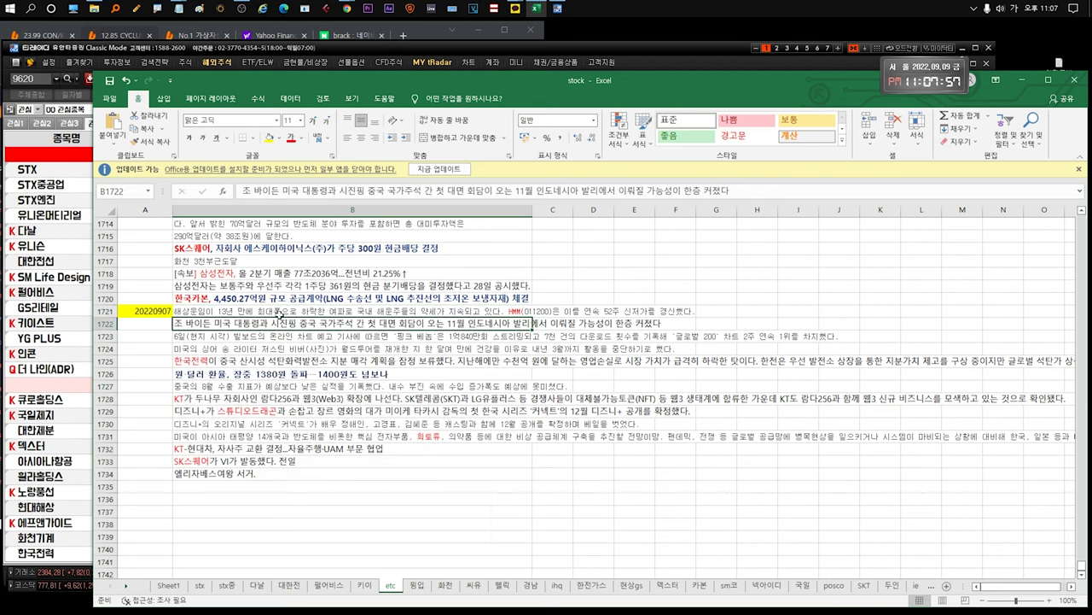
Read the shipping-freight and HMM note in B1721, highlighting its text without changing it.
double_click(392, 311)
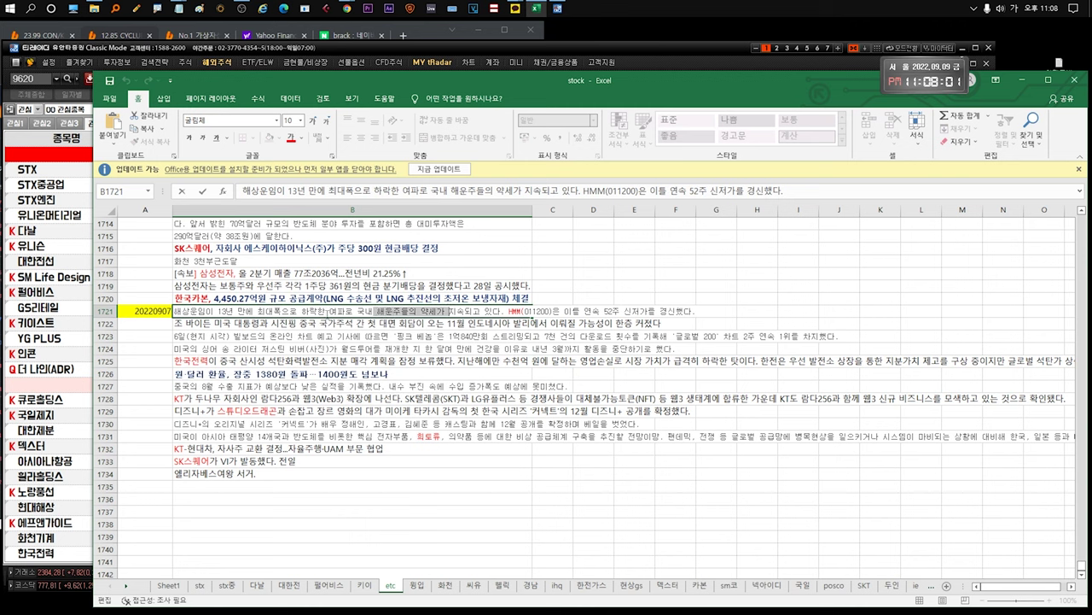
left_click_drag(210, 312, 490, 312)
left_click_drag(693, 311, 173, 312)
left_click(207, 324)
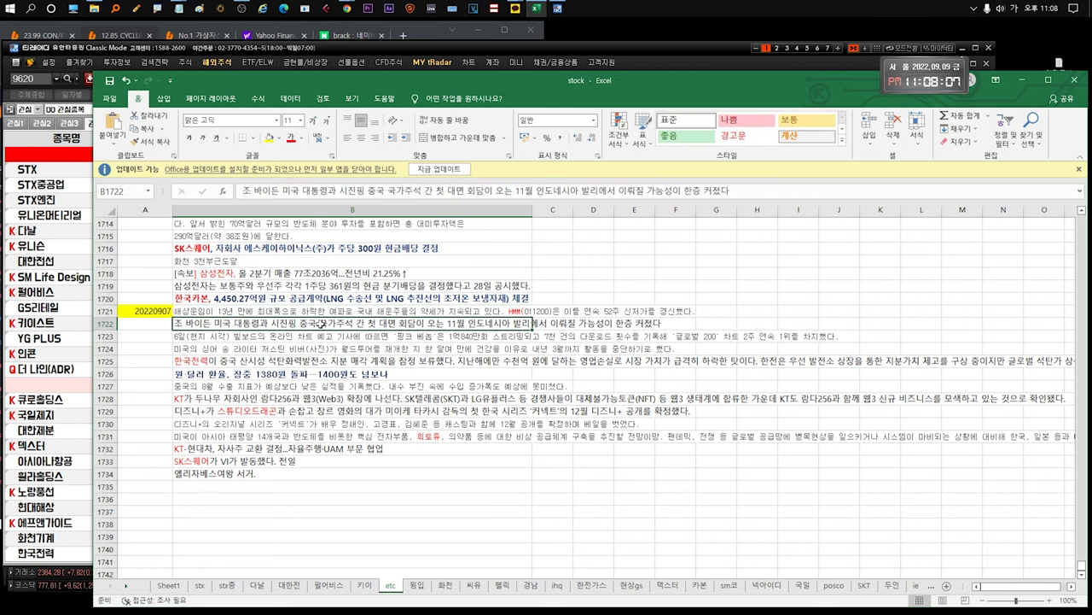
left_click(469, 313)
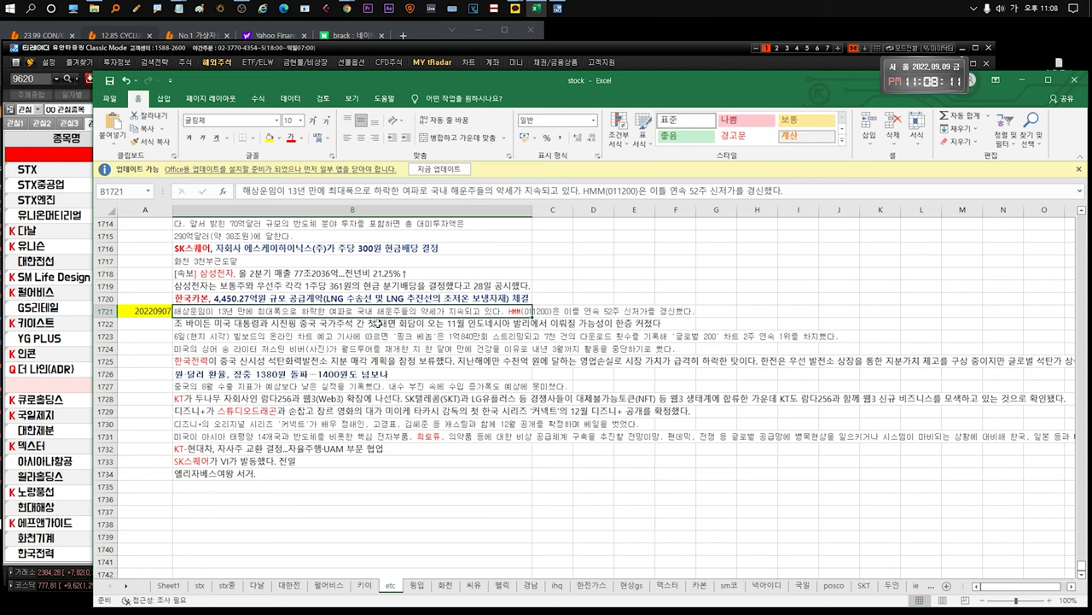
Read the US–China summit note in B1722, highlighting its text up to the end of the sentence.
double_click(377, 323)
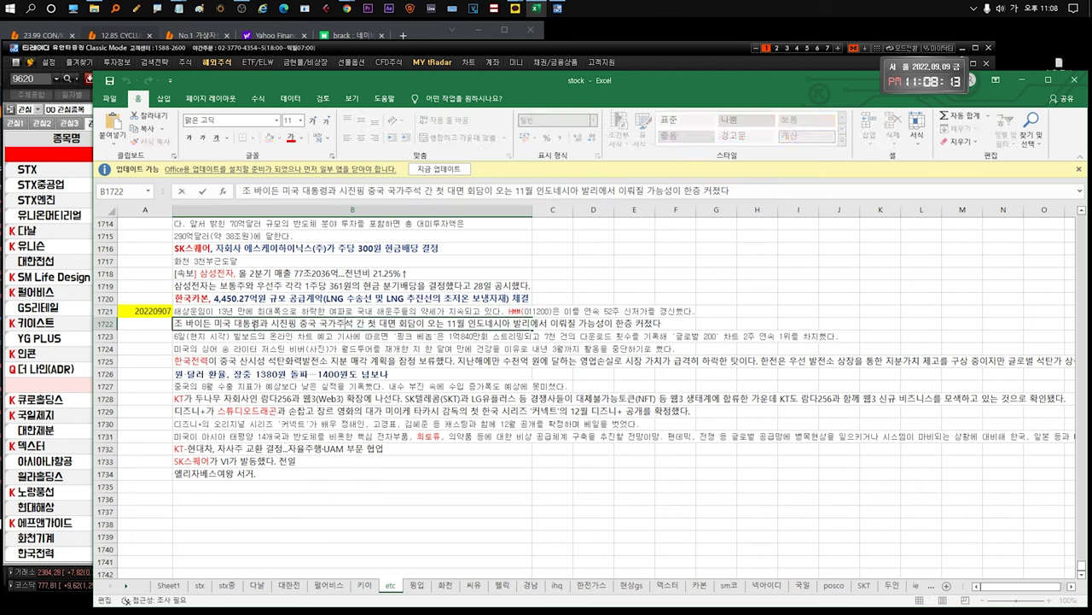
left_click_drag(270, 324, 661, 324)
left_click(577, 324)
left_click(437, 323)
left_click(339, 333)
left_click(350, 326)
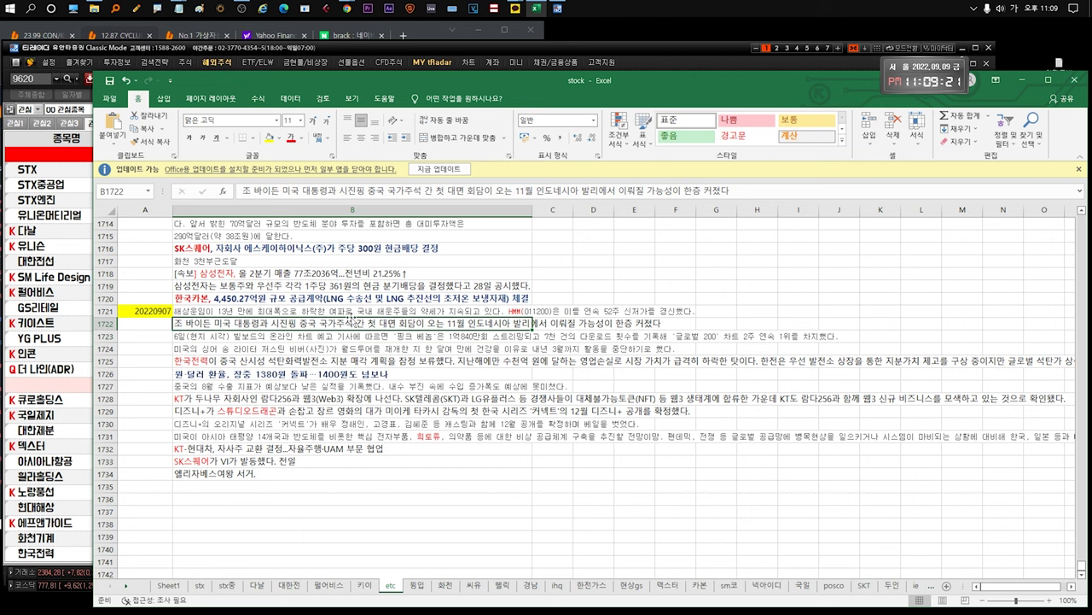
Look back through the older news entries on the etc sheet, including the 20220627 block, and return to the 20220907 entries.
key("Page_Up")
key("Page_Up")
key("Page_Up")
key("Page_Up")
key("Page_Up")
key("Page_Up")
key("Page_Up")
key("Page_Up")
scroll(435, 323, "down", 20)
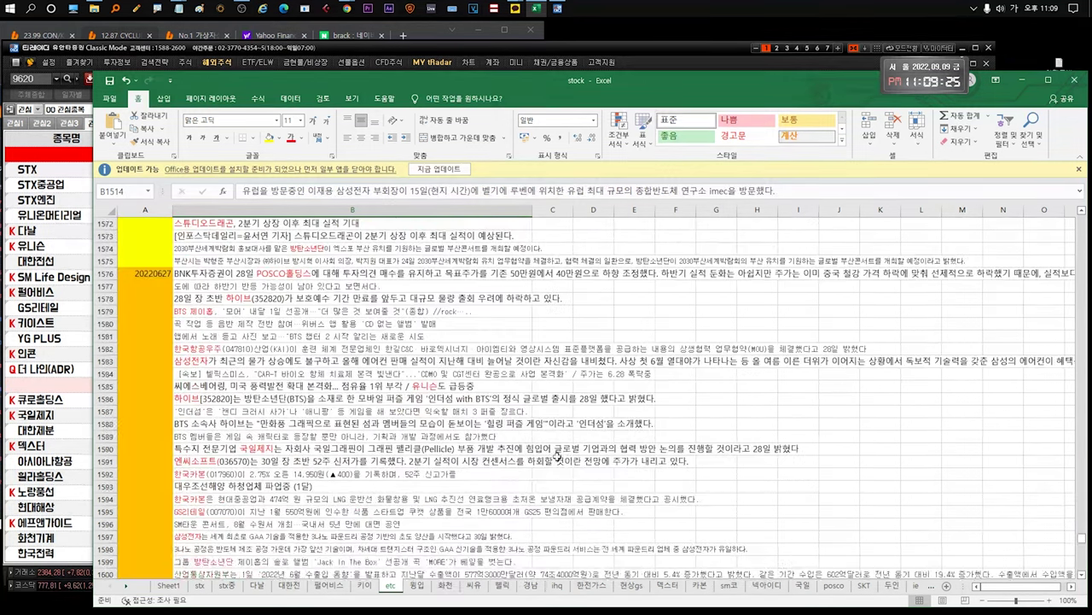
scroll(512, 452, "down", 20)
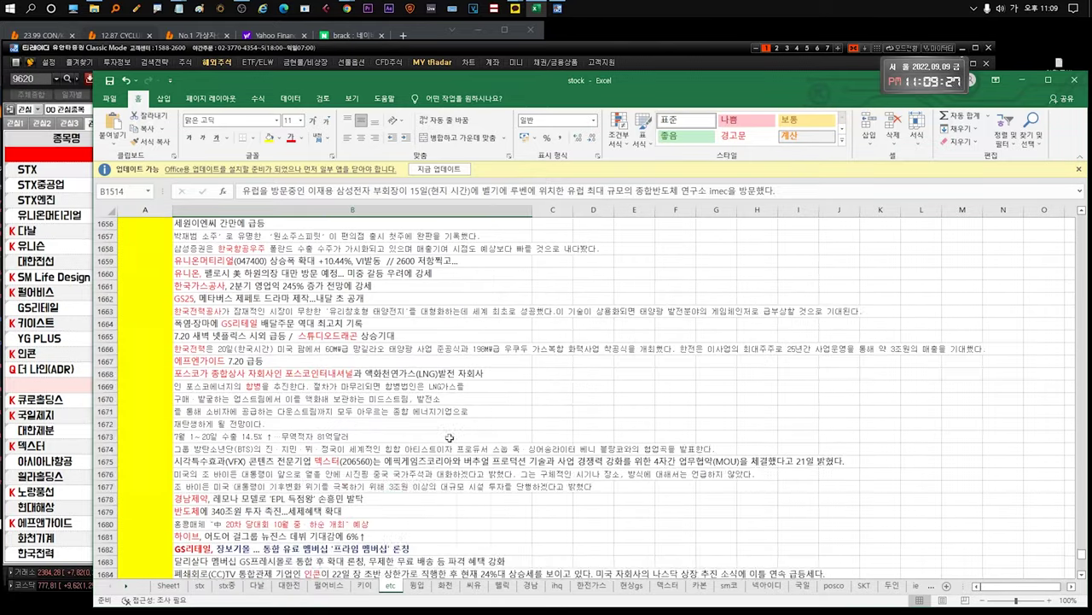
scroll(450, 438, "down", 20)
scroll(444, 380, "down", 1)
scroll(439, 381, "up", 1)
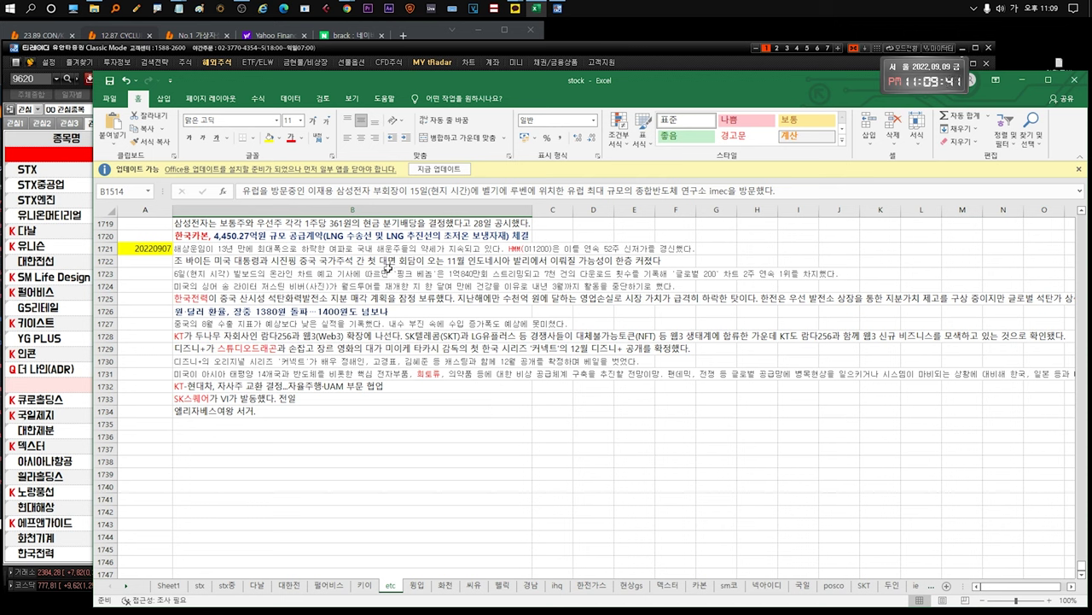
Return to the US–China summit note in B1722 and review it again.
left_click(586, 263)
left_click(409, 263)
left_click(287, 273)
left_click(284, 264)
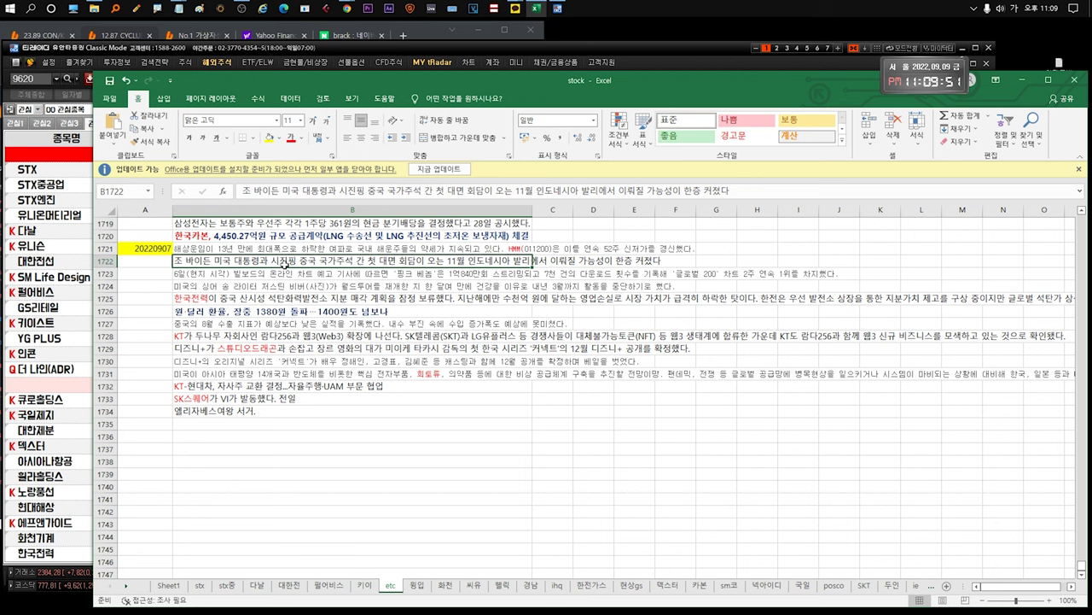
Read the note in B1724 about the singer's halted world tour, highlighting its phrases without editing them.
left_click(285, 284)
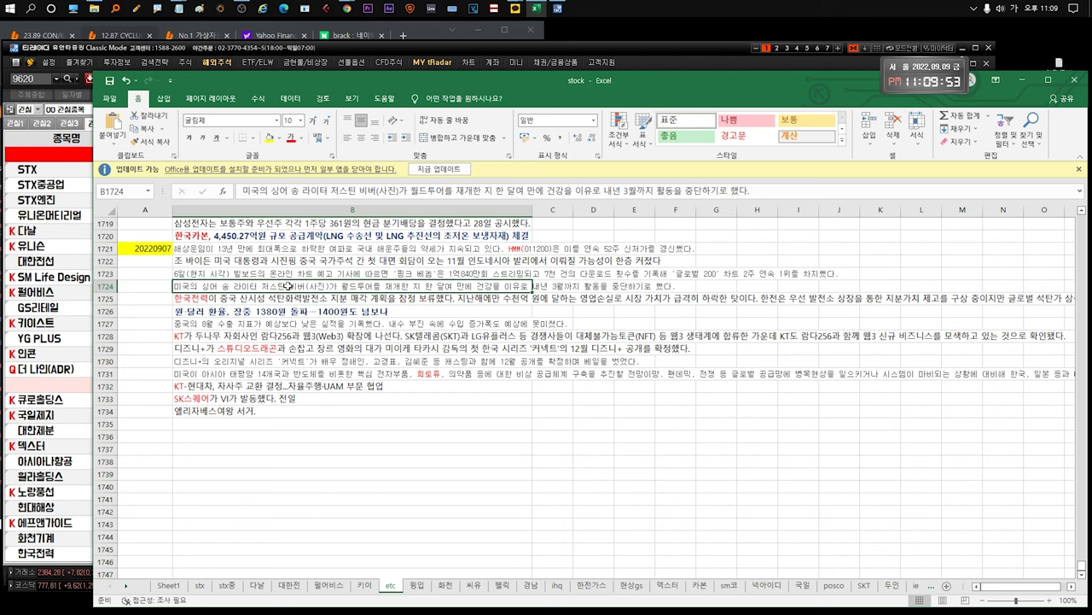
double_click(287, 286)
left_click_drag(306, 286, 433, 286)
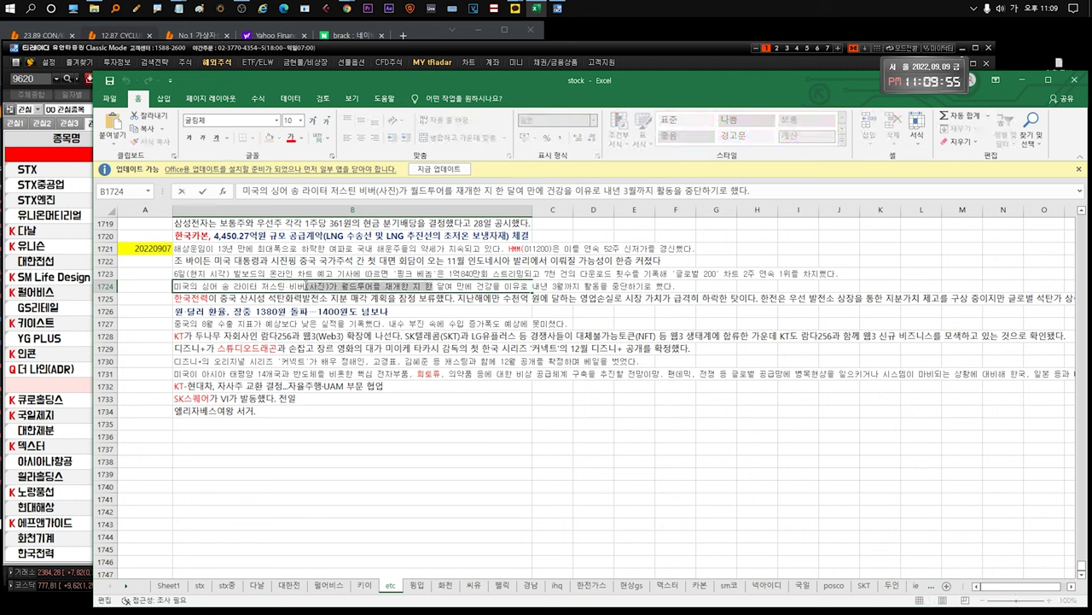
left_click_drag(501, 285, 654, 286)
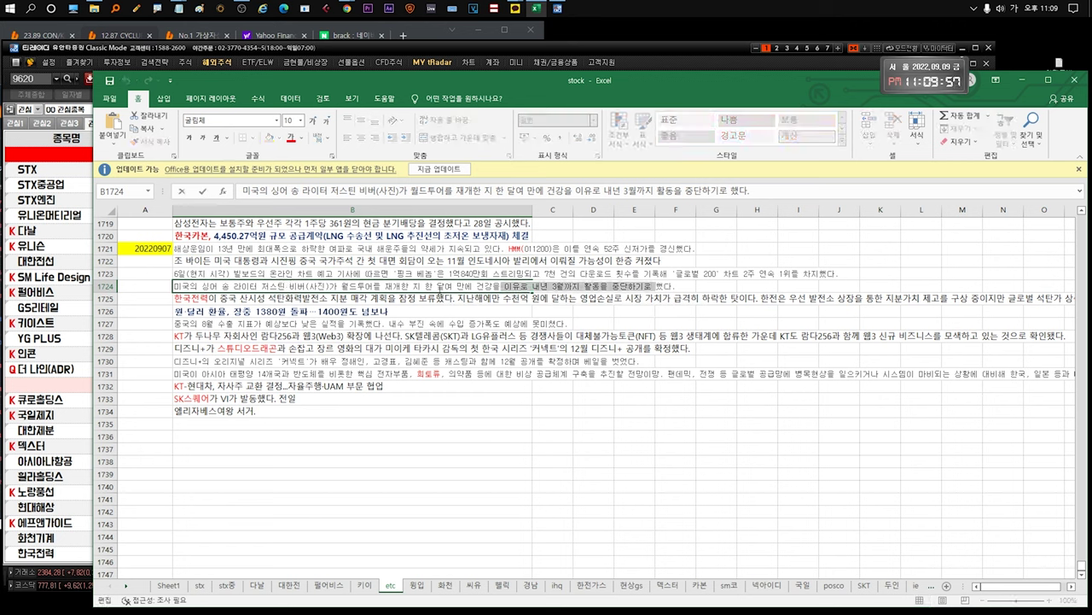
left_click_drag(376, 286, 162, 287)
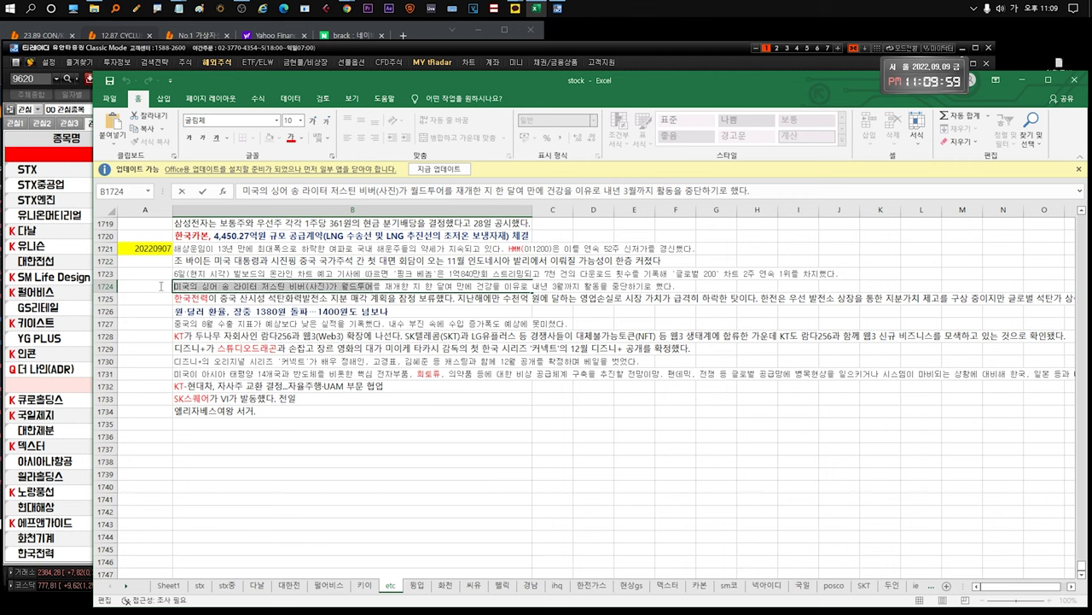
left_click(272, 298)
left_click(332, 288)
Examine the 한국전력 stake-sale note in B1725, highlighting 중국 산시성 석탄화력발전소, alongside the exchange-rate headline beneath it.
left_click(380, 301)
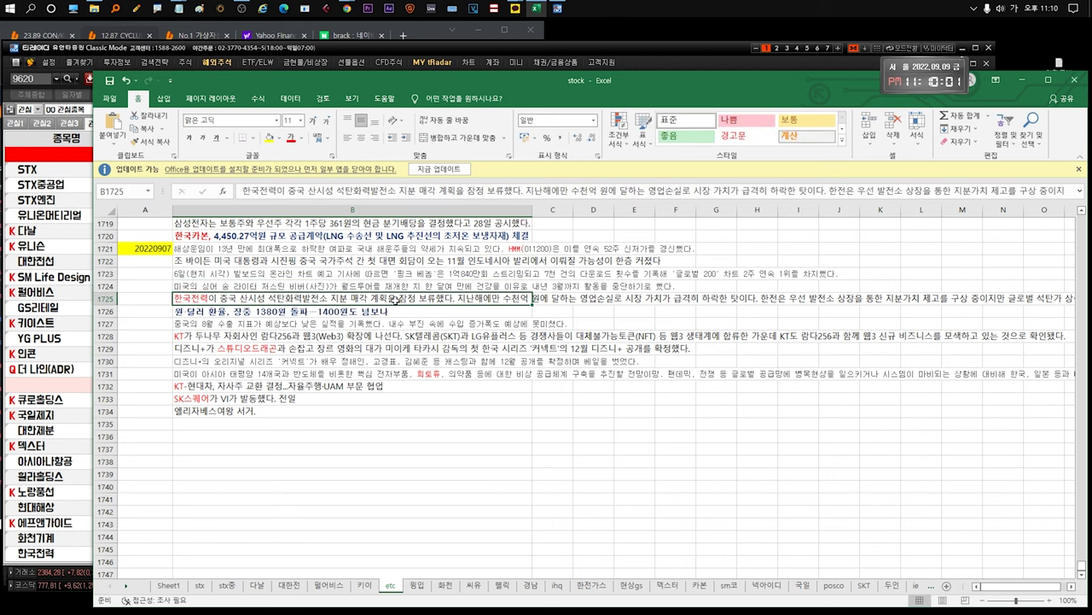
double_click(349, 298)
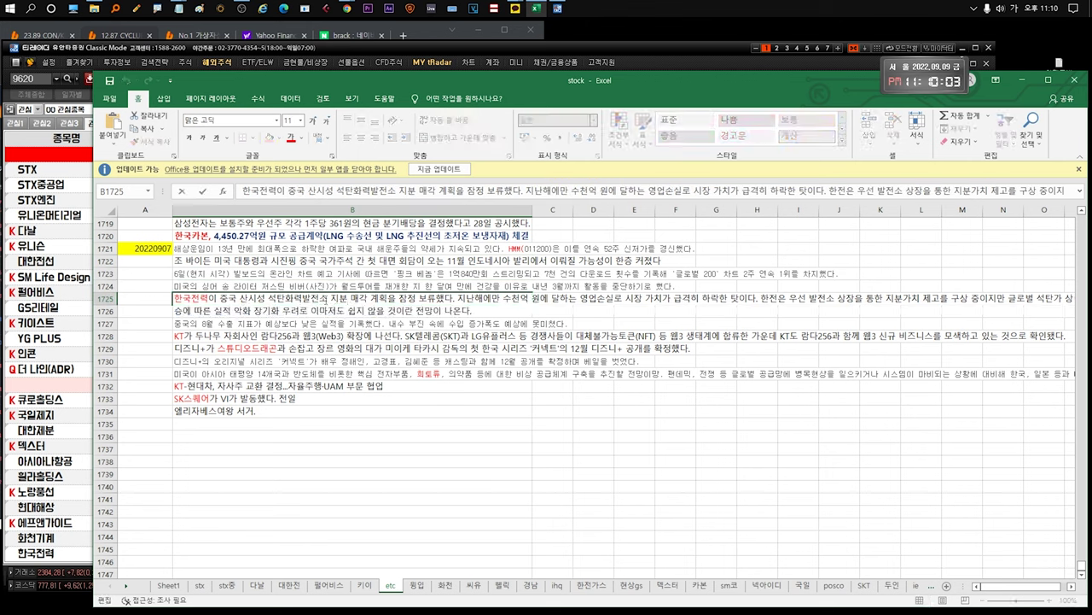
left_click_drag(329, 299, 220, 299)
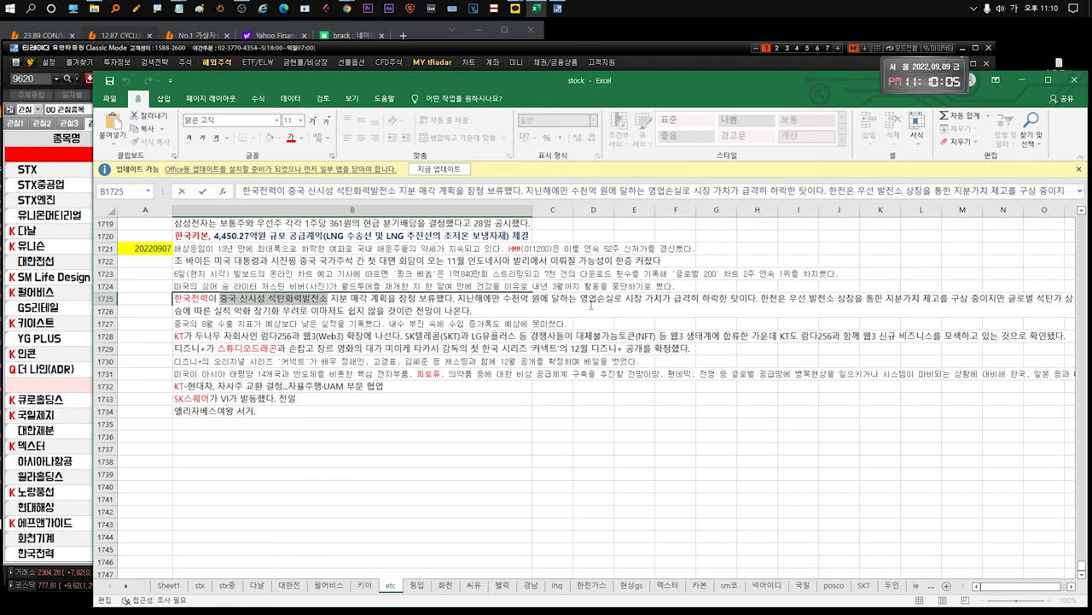
left_click(589, 304)
left_click(439, 328)
left_click(334, 301)
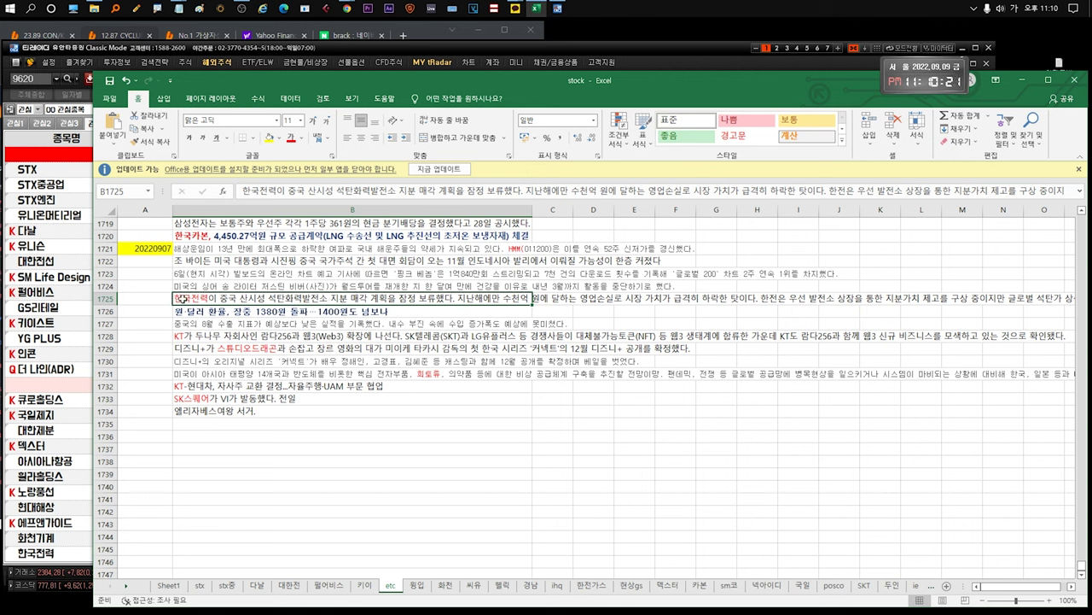
left_click(301, 311)
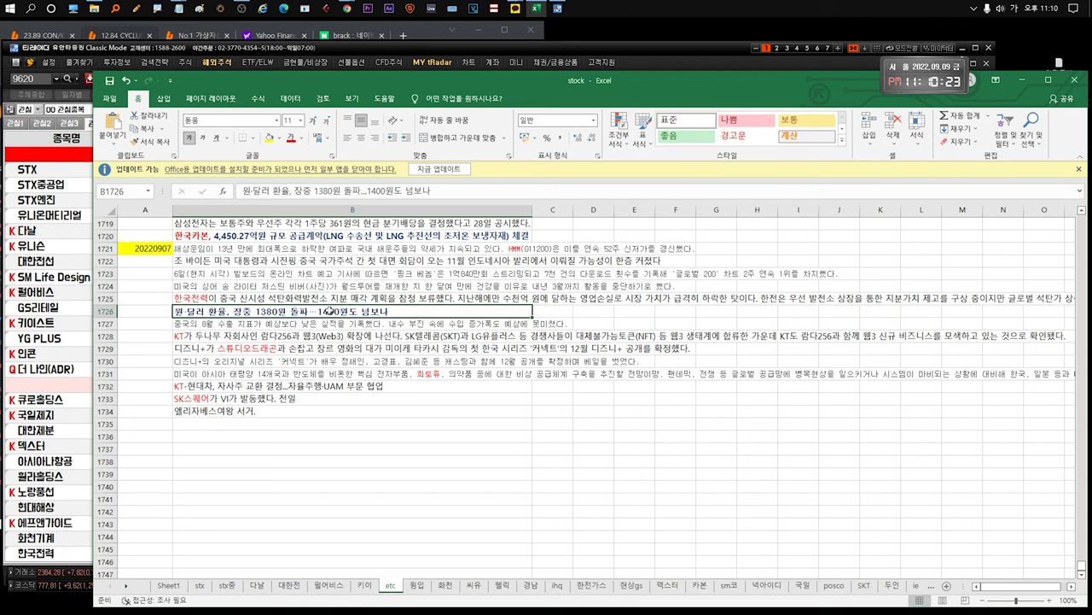
left_click(368, 298)
left_click(412, 312)
left_click(410, 300)
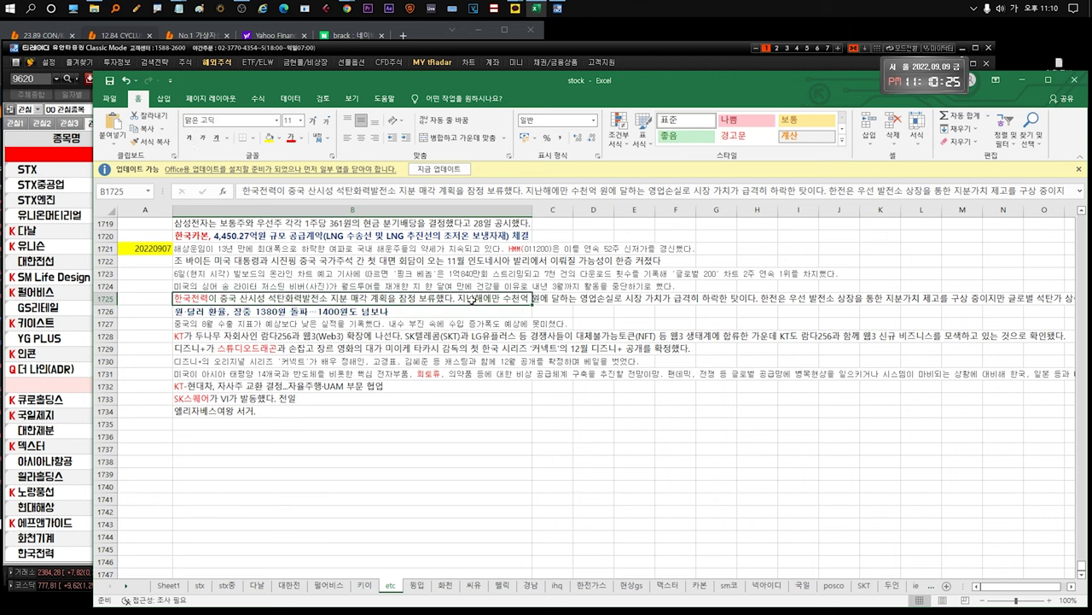
Examine the won-dollar exchange-rate headline in B1726 together with the note on China's August exports in B1727.
left_click(364, 311)
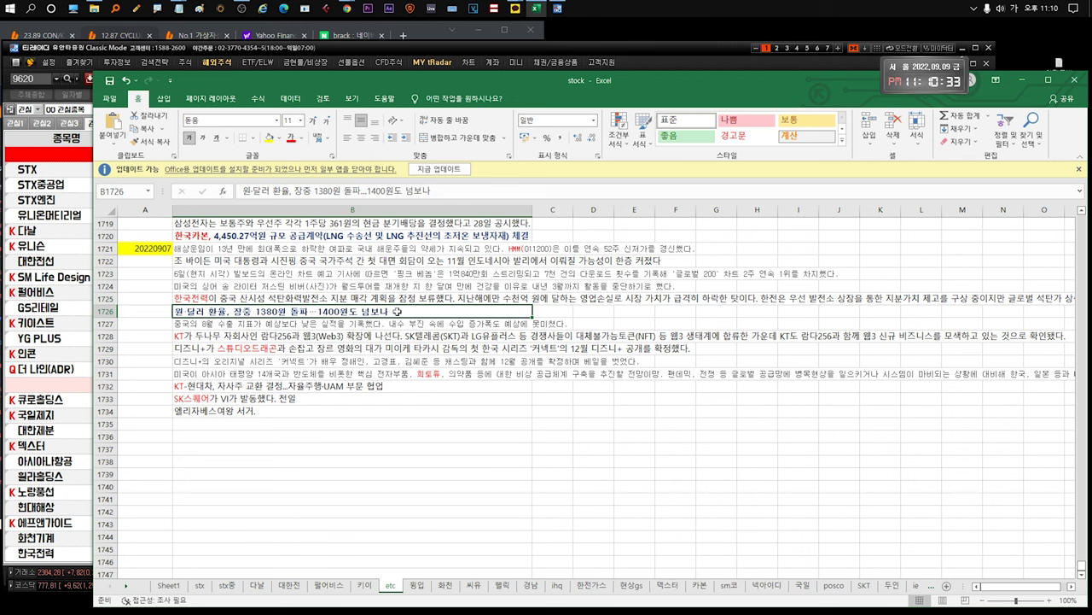
left_click(345, 332)
left_click(353, 323)
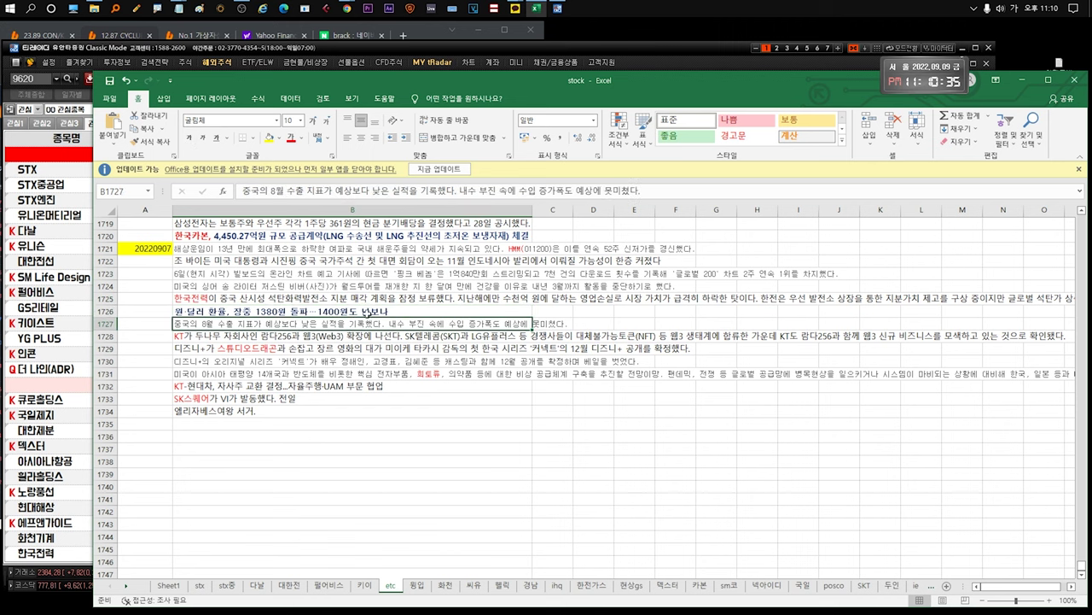
key("Down")
left_click(346, 326)
left_click(365, 312)
left_click(380, 320)
left_click(391, 313)
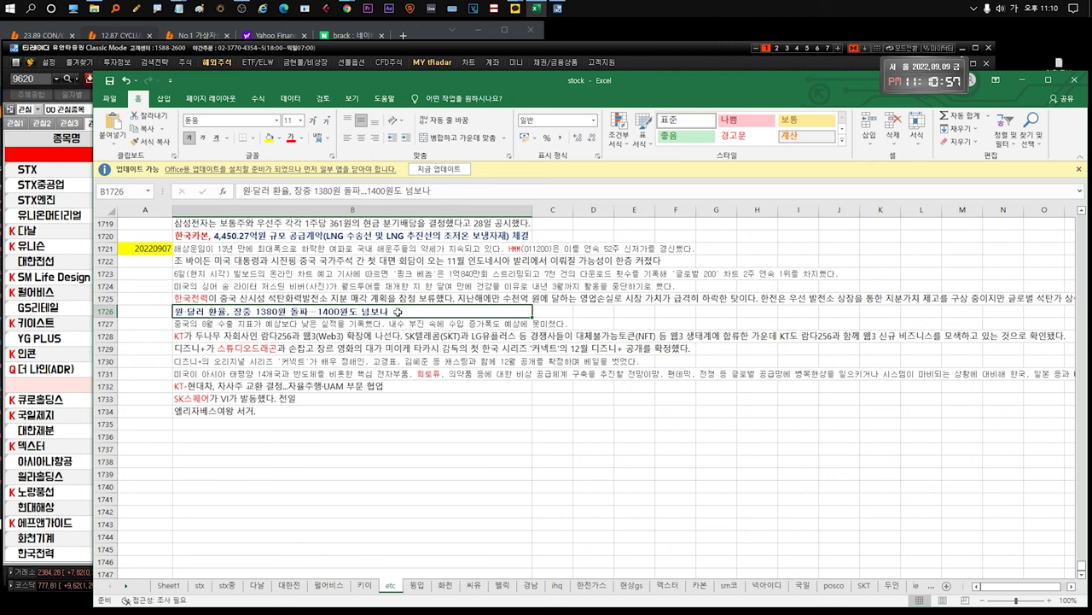
double_click(397, 312)
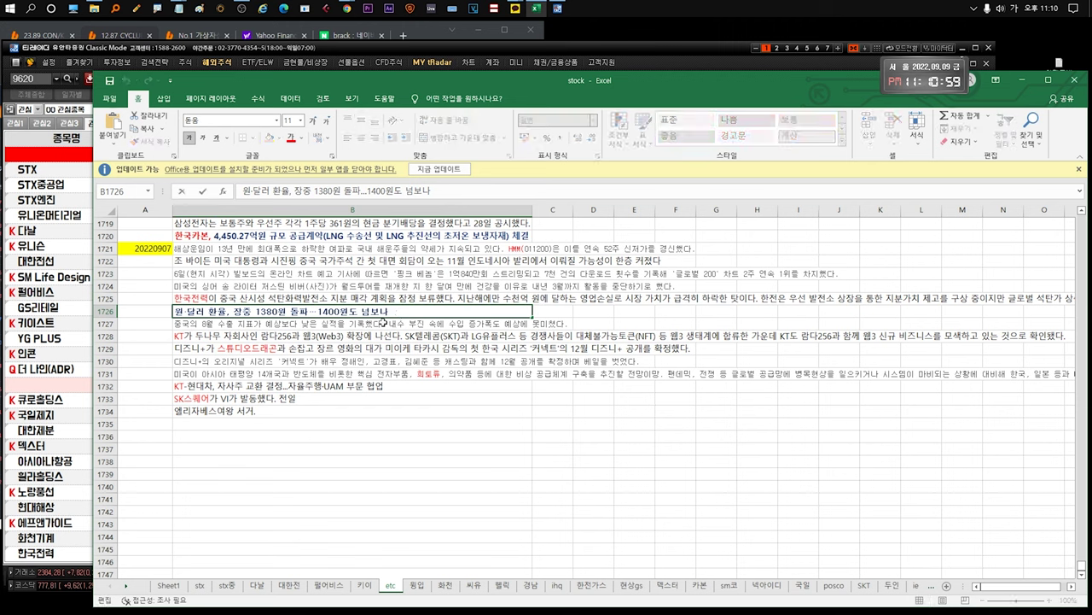
left_click(383, 323)
double_click(414, 312)
left_click(397, 322)
left_click(422, 313)
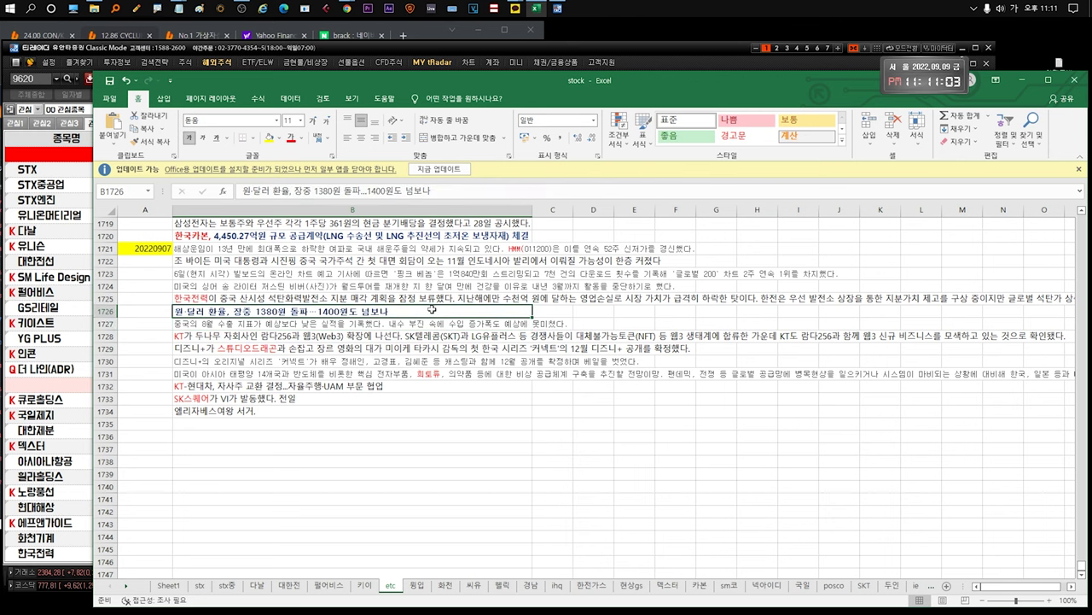
left_click(322, 327)
left_click(256, 312)
left_click(296, 323)
left_click(396, 311)
left_click(324, 322)
Highlight the text about China's August export figures in B1727 for reading, and leave the cell unedited.
double_click(277, 325)
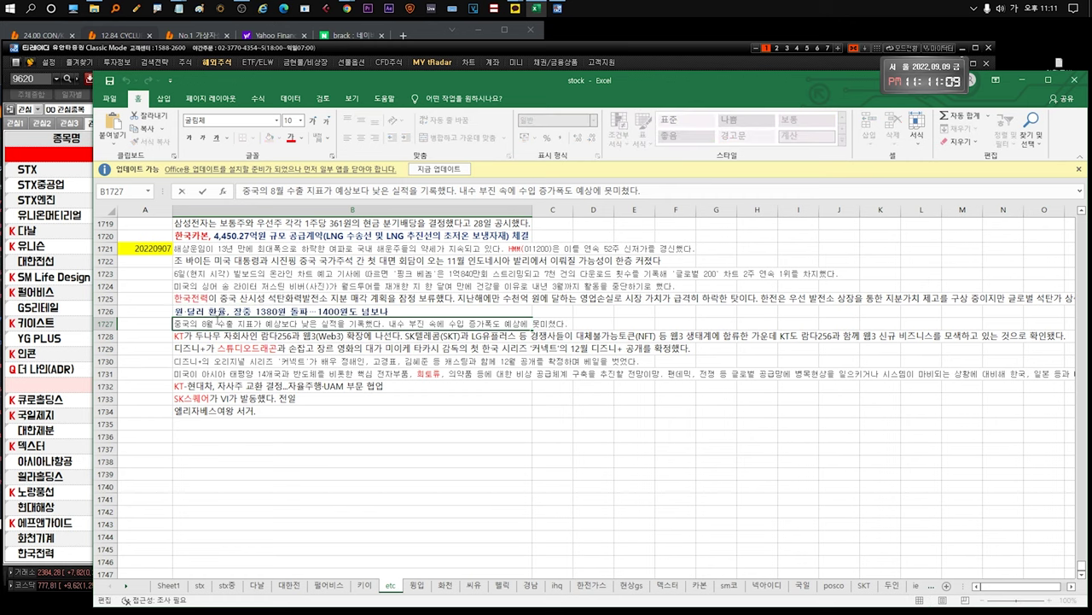
left_click_drag(202, 323, 556, 322)
scroll(323, 291, "down", 2)
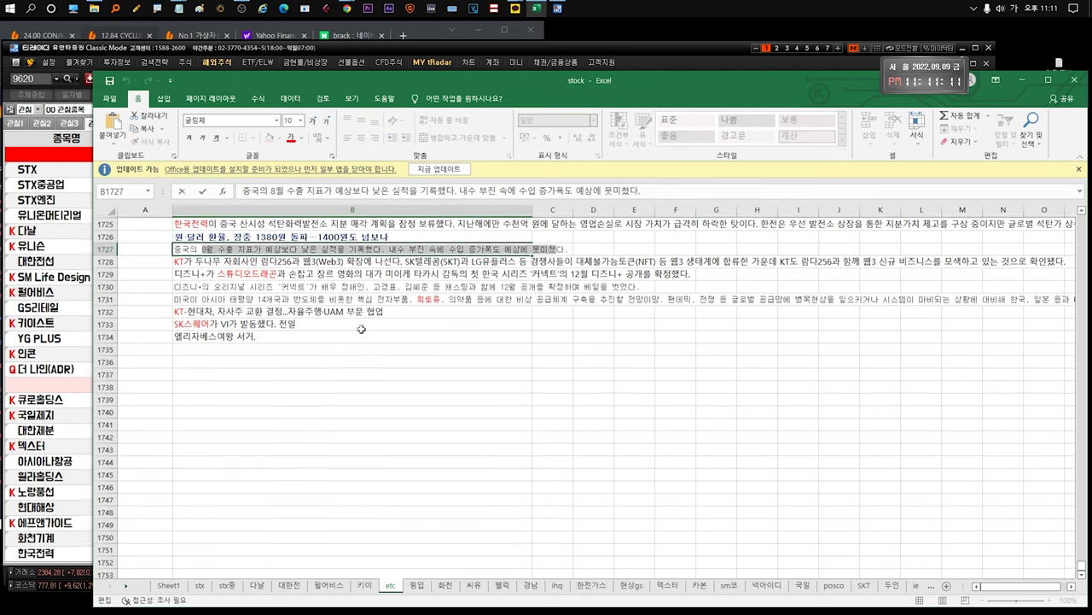
key("Escape")
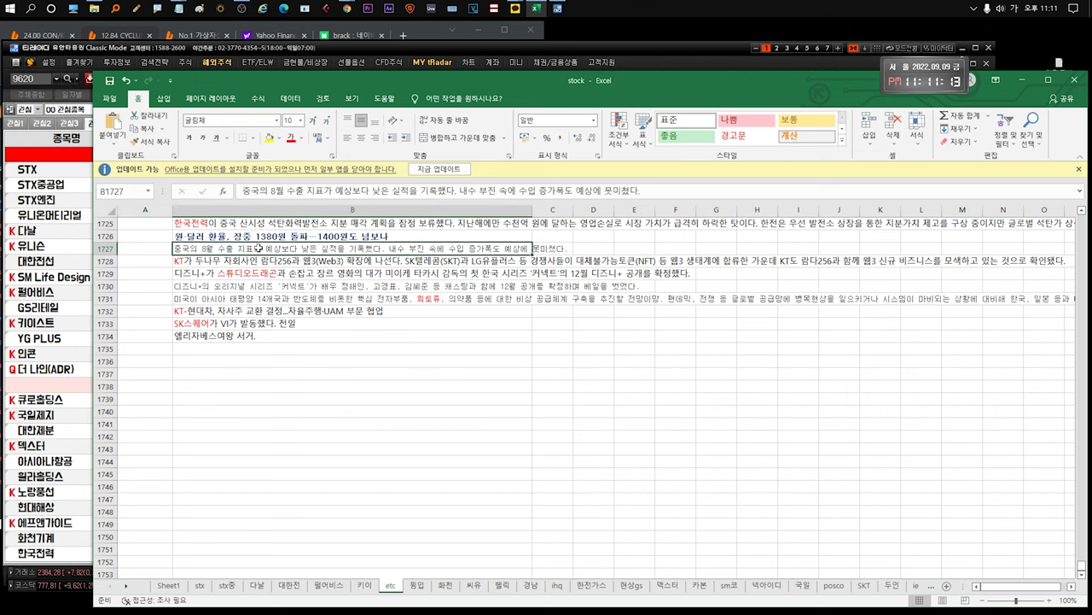
Read the KT Web3 expansion note in B1728 and the 스튜디오드래곤 Disney+ series note in B1729.
left_click(306, 262)
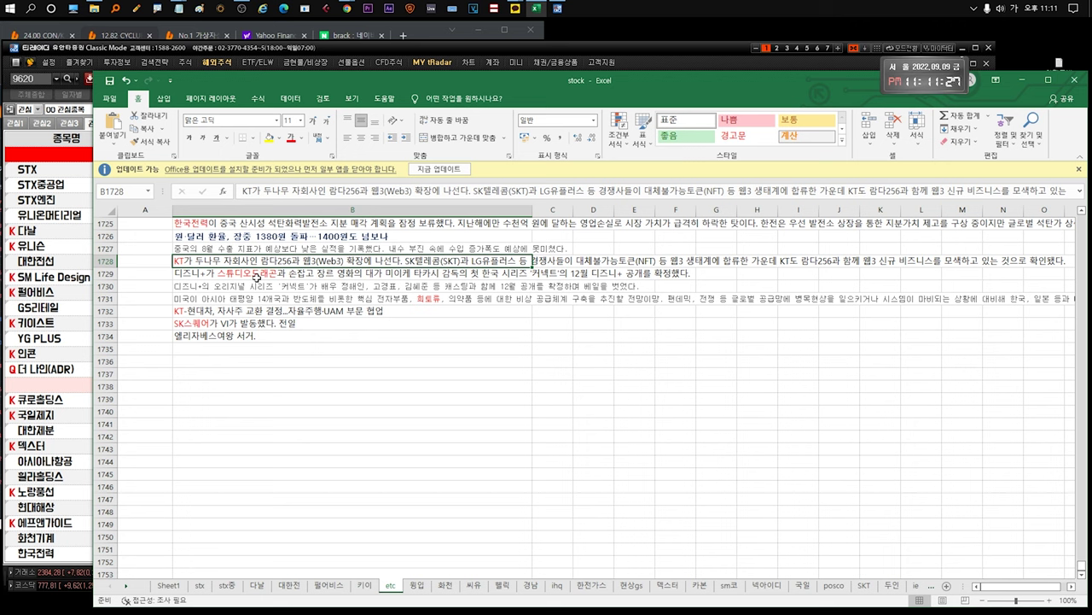
left_click(227, 275)
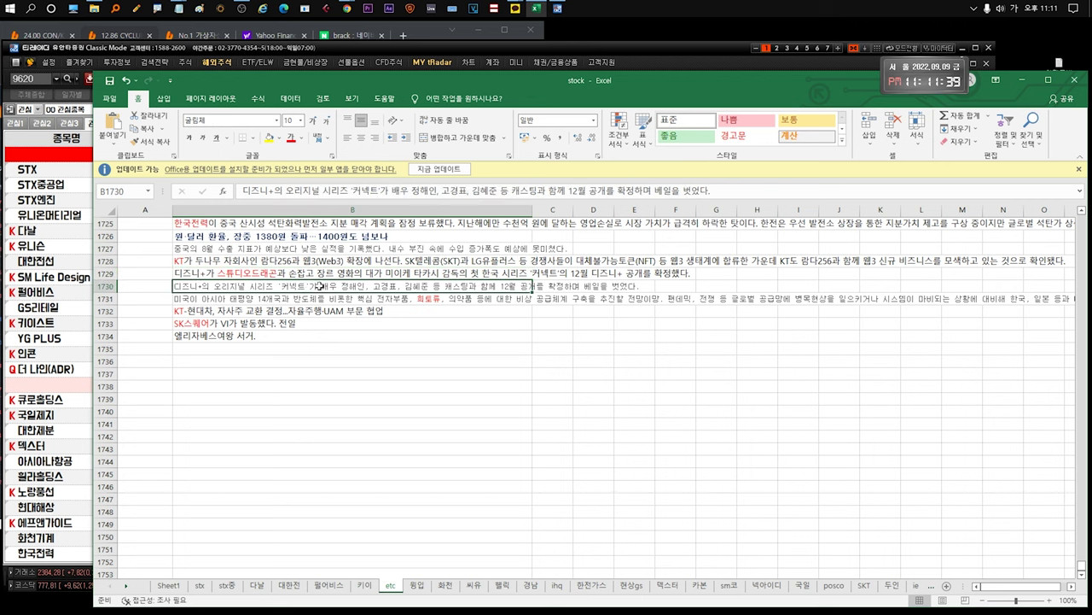
scroll(293, 278, "down", 1)
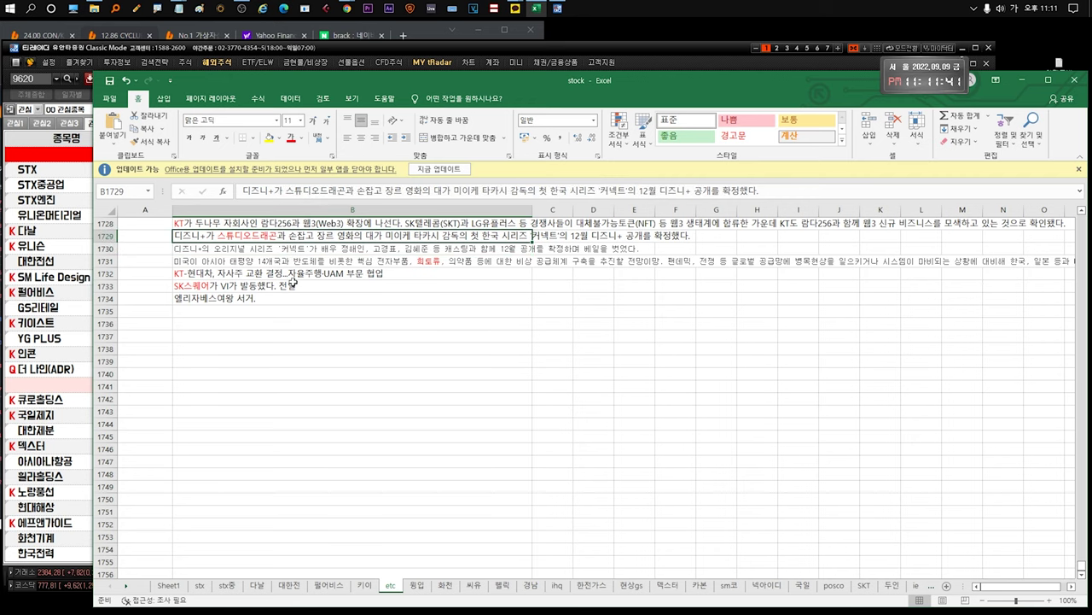
scroll(292, 286, "up", 1)
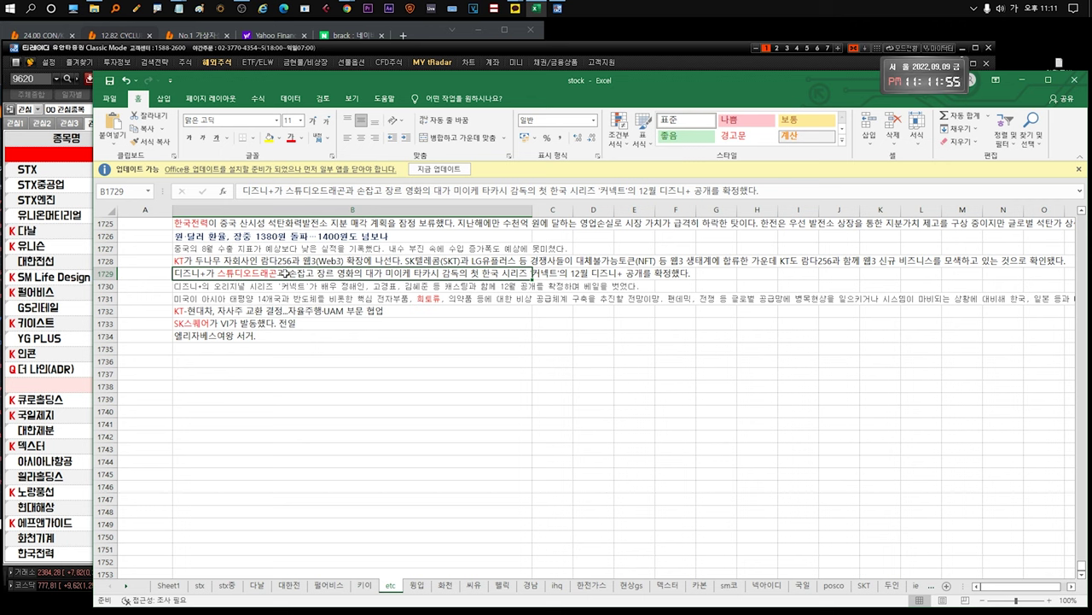
Review the two Disney+ 커넥트 notes in B1729 and B1730 and select the US supply-chain note in B1731.
left_click(350, 283)
left_click(400, 273)
left_click(384, 285)
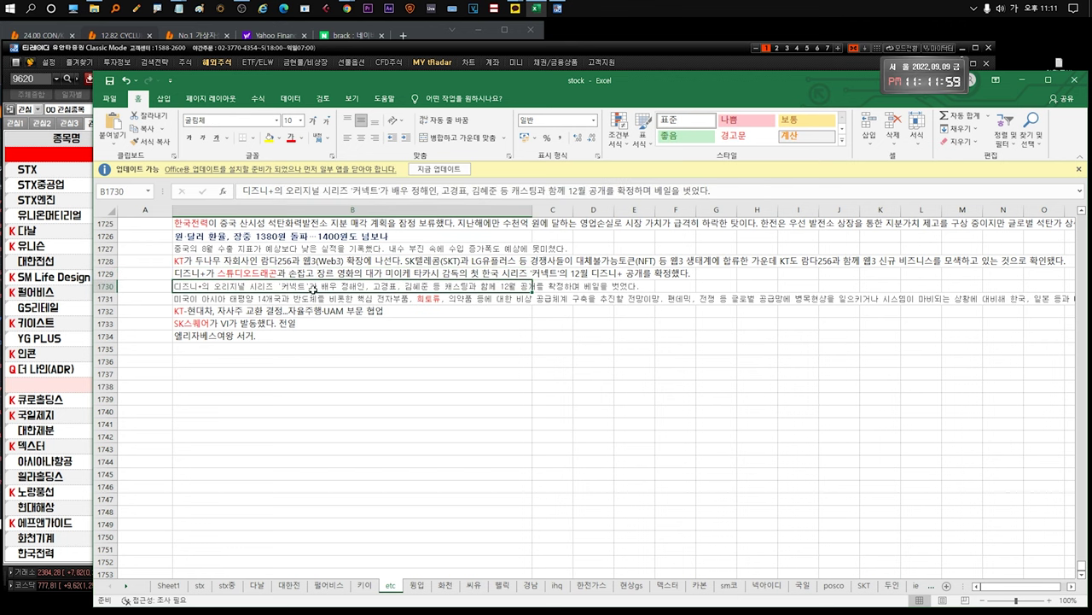
left_click(236, 299)
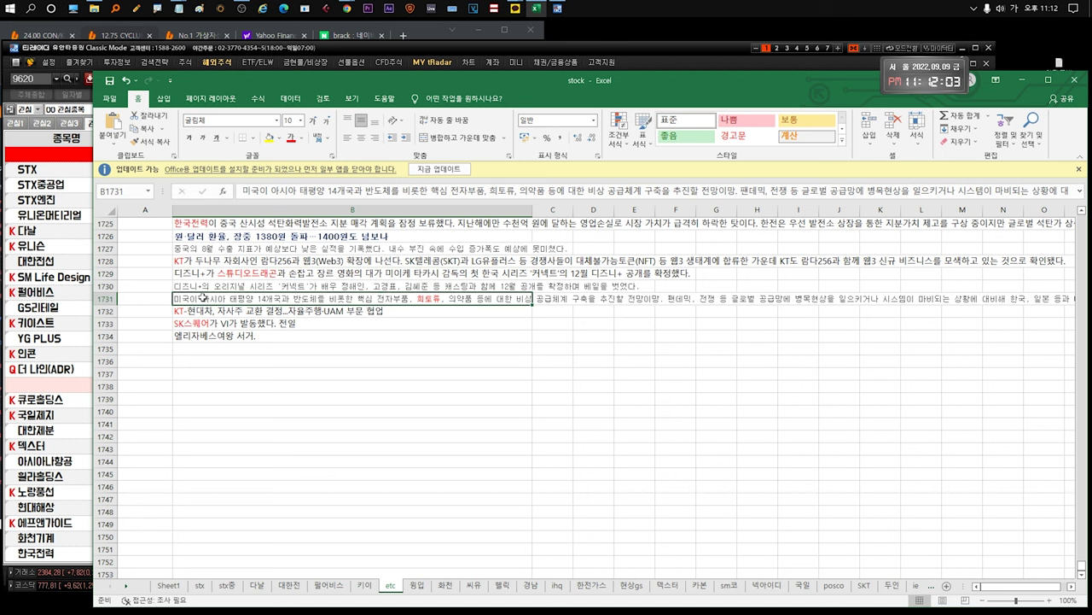
Read the US supply-chain note in B1731, highlighting its text without editing it, and the KT-현대차 share-swap note in B1732.
double_click(202, 297)
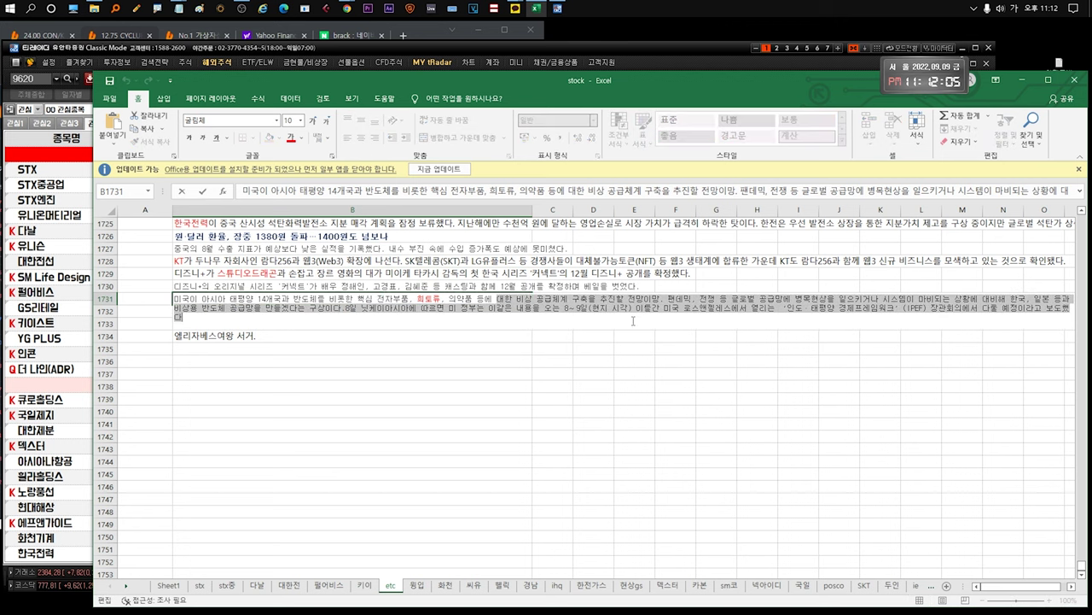
left_click(368, 360)
left_click(281, 294)
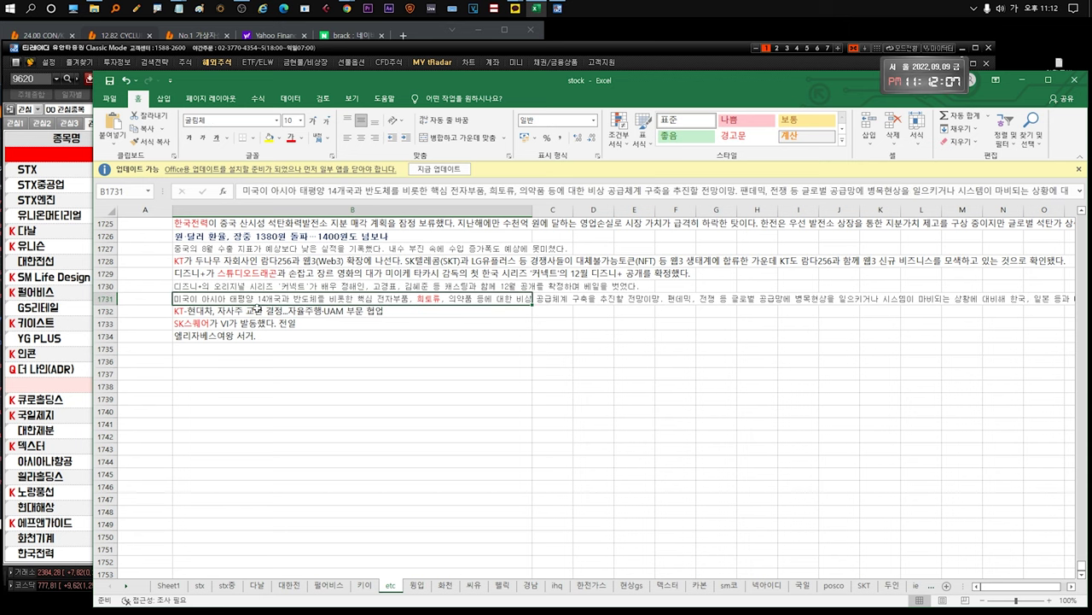
left_click(366, 314)
left_click(350, 301)
left_click(286, 312)
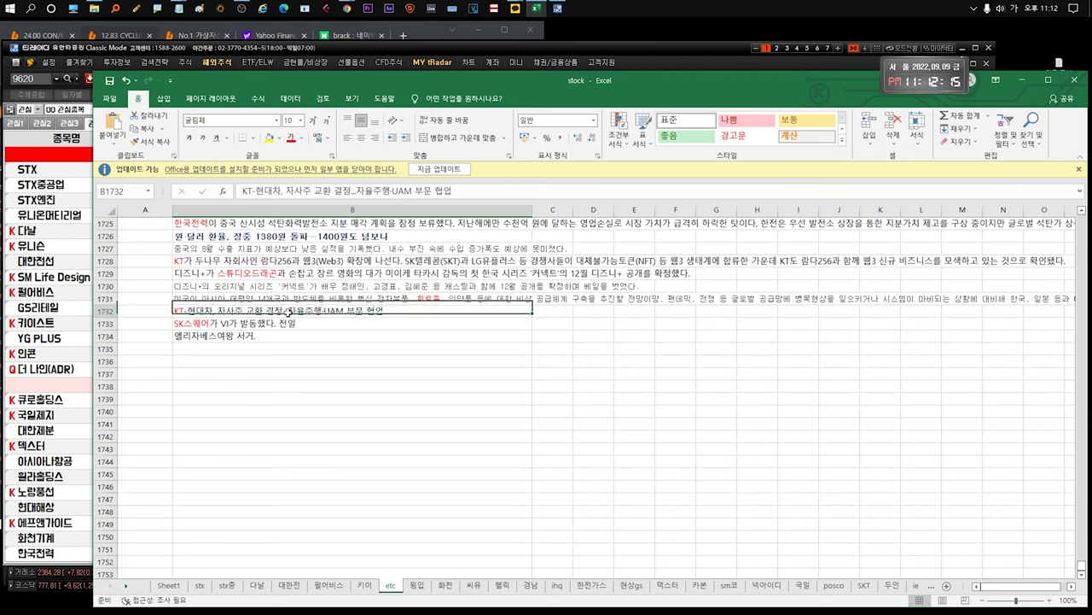
Read the SK스퀘어 VI note in B1733 and the 엘리자베스여왕 note in B1734, ending on the empty cell B1735.
left_click(278, 322)
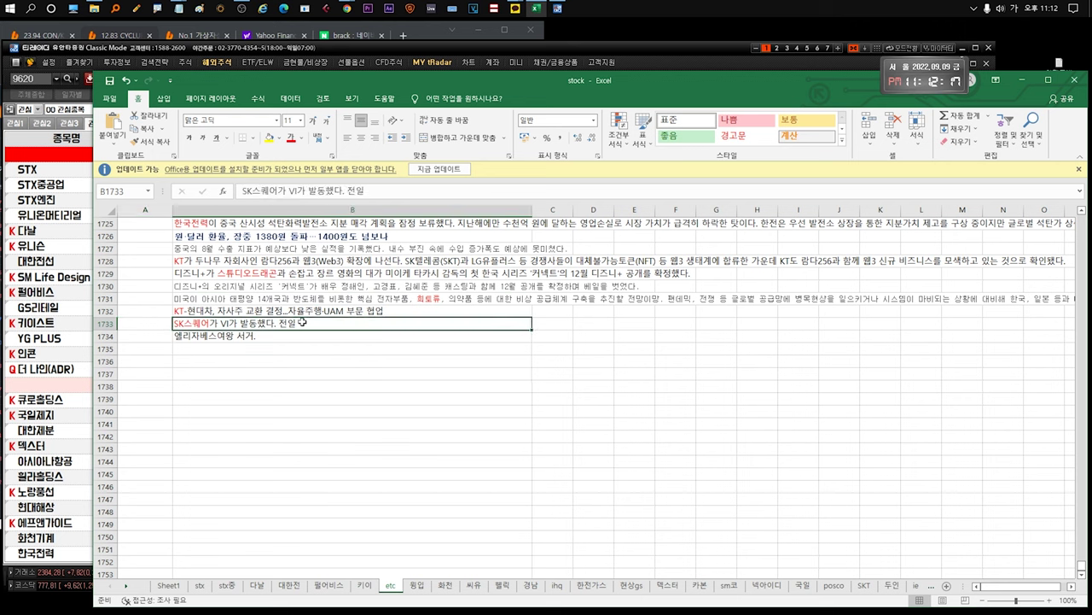
left_click(262, 337)
left_click(289, 324)
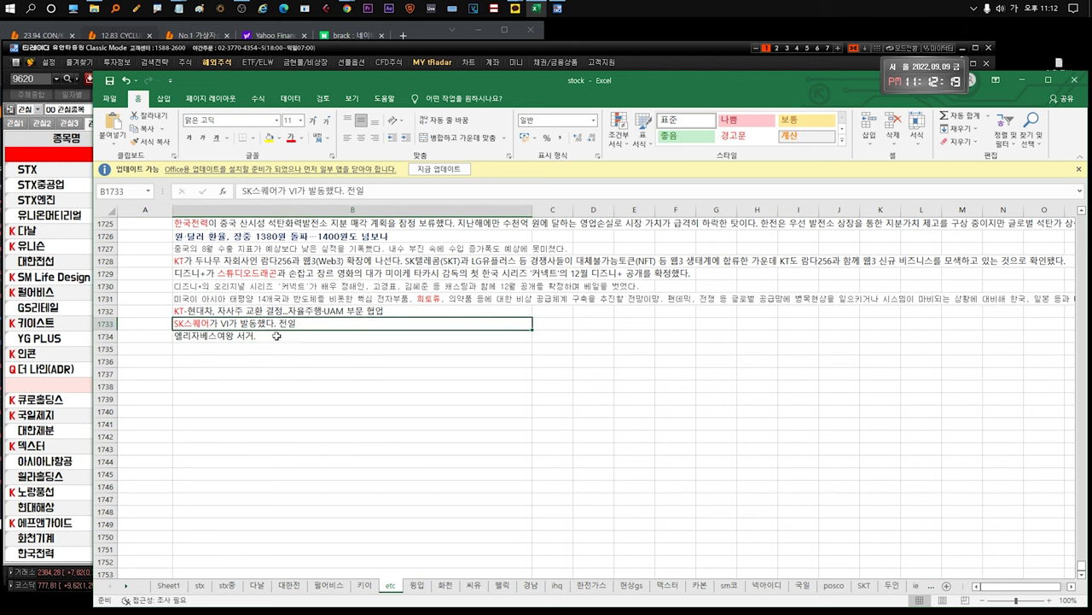
left_click(244, 337)
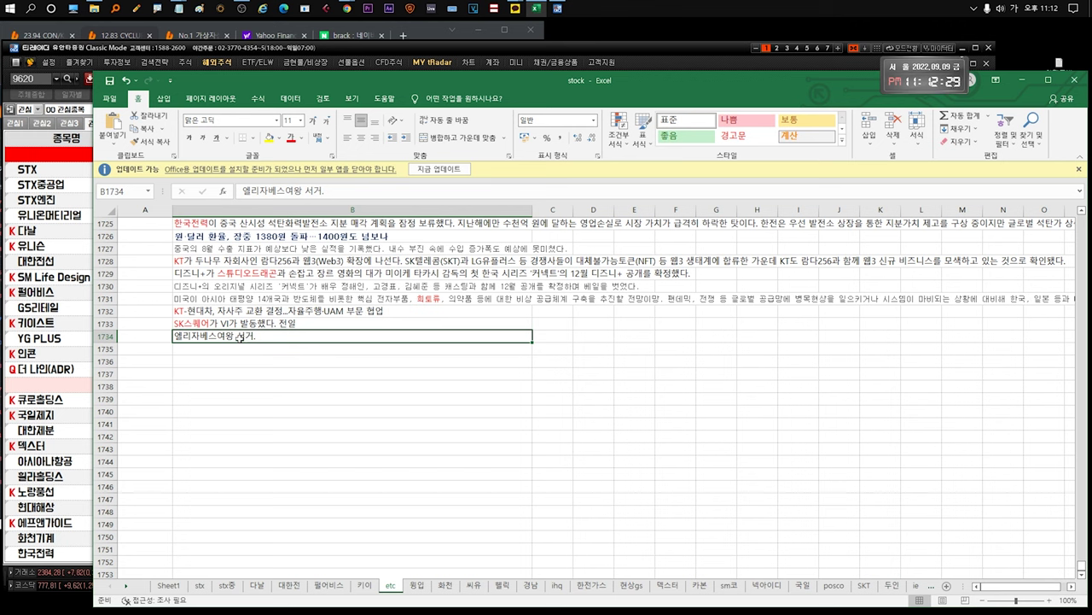
left_click(154, 341)
left_click(219, 338)
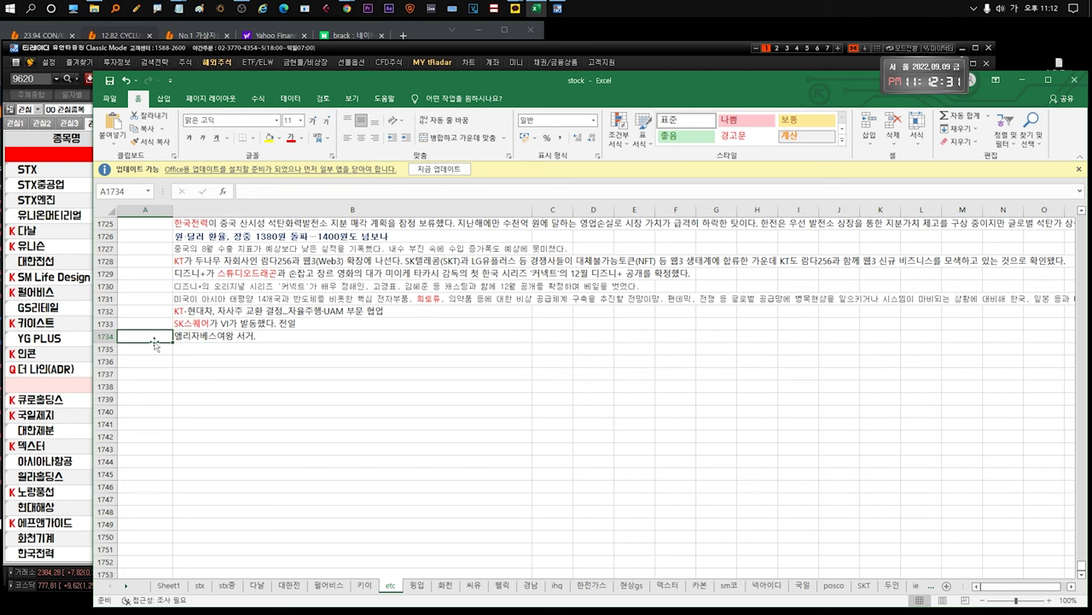
left_click(235, 356)
left_click(166, 355)
left_click(227, 352)
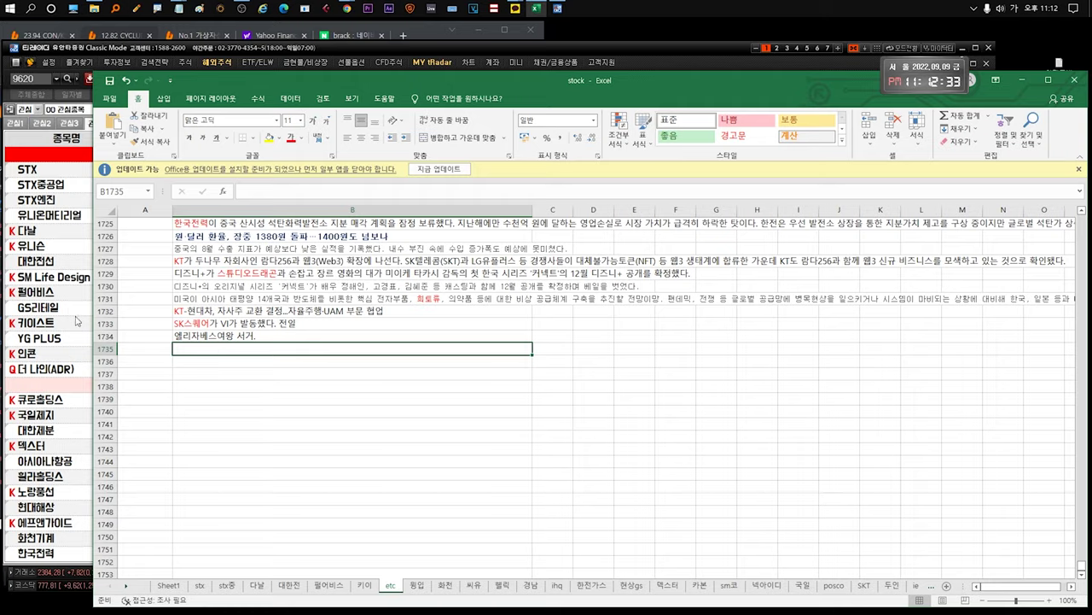
Check the 티레이더 watchlist, return to the stock workbook and view the 20220907 entry on the stx sheet.
left_click(89, 326)
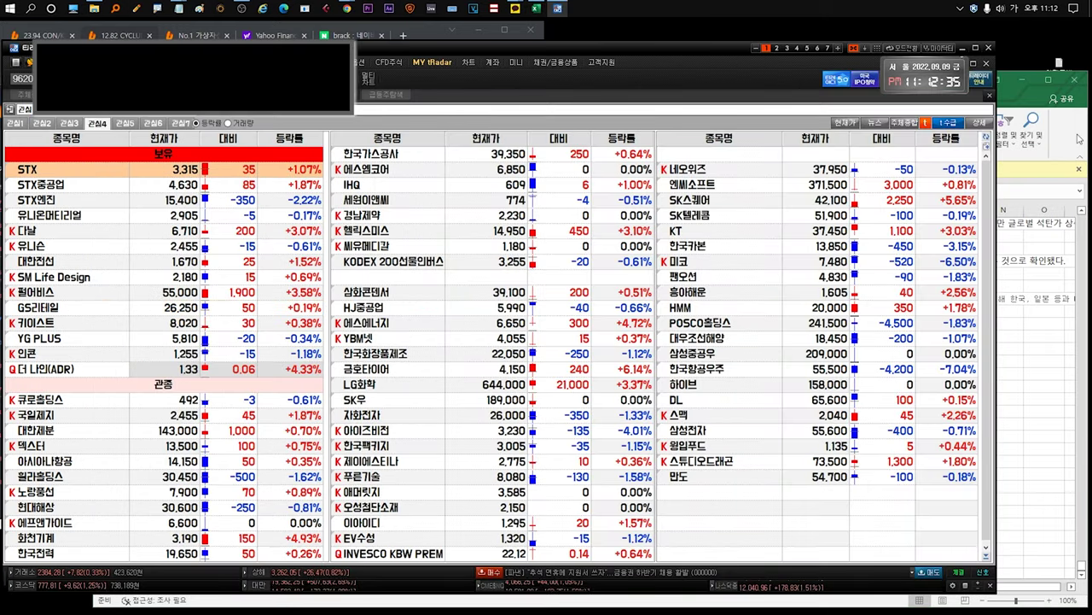
left_click(1078, 139)
left_click(201, 585)
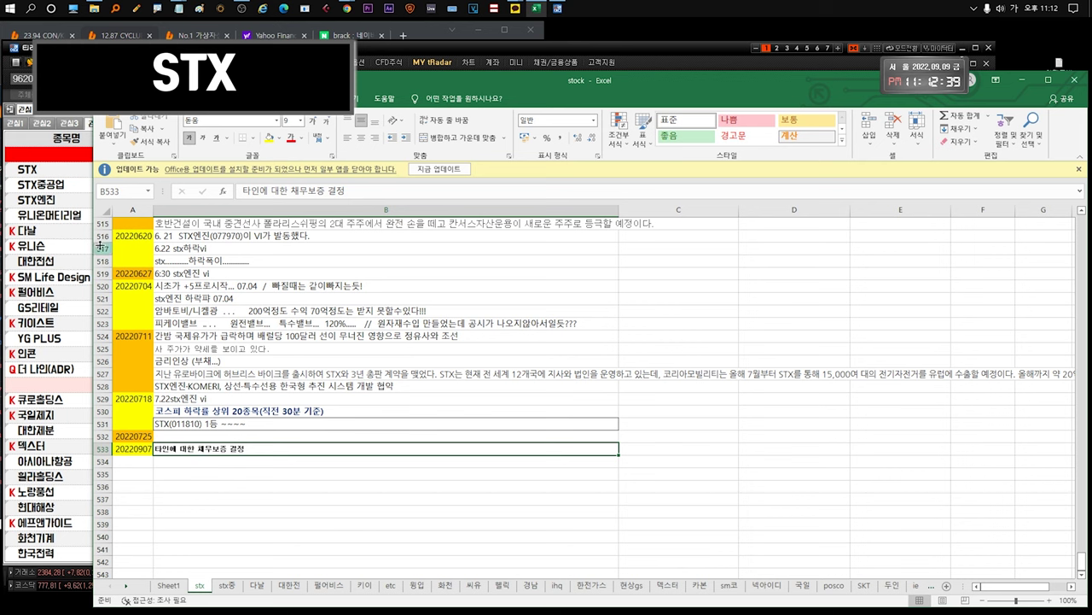
Open STX's chart in 티레이더, set it to daily candles and examine the price movement from November 2021 to September 2022.
left_click(54, 184)
left_click(61, 168)
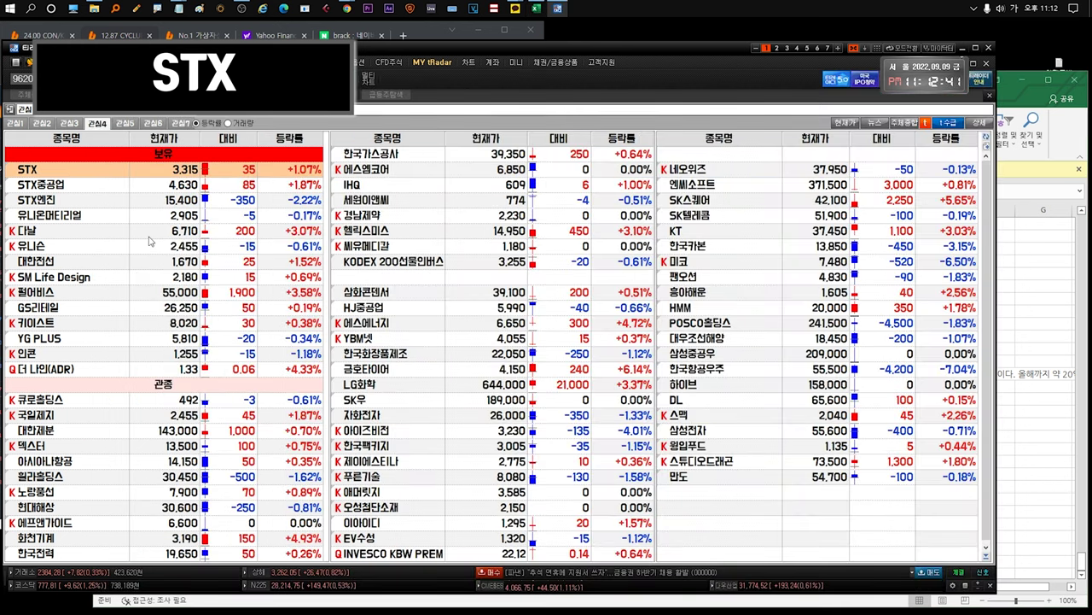
left_click(340, 78)
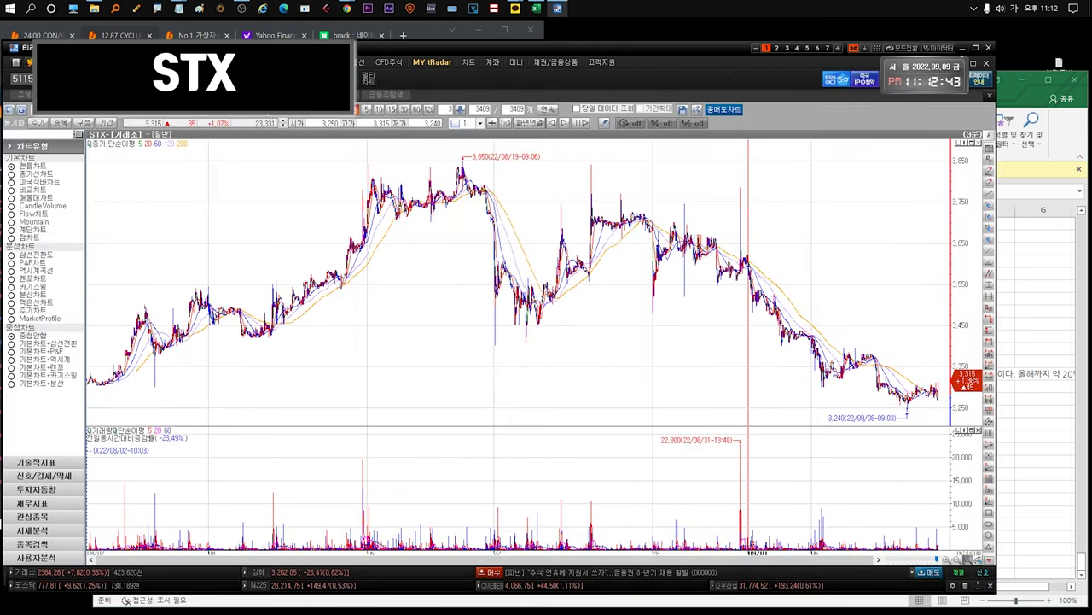
left_click(268, 109)
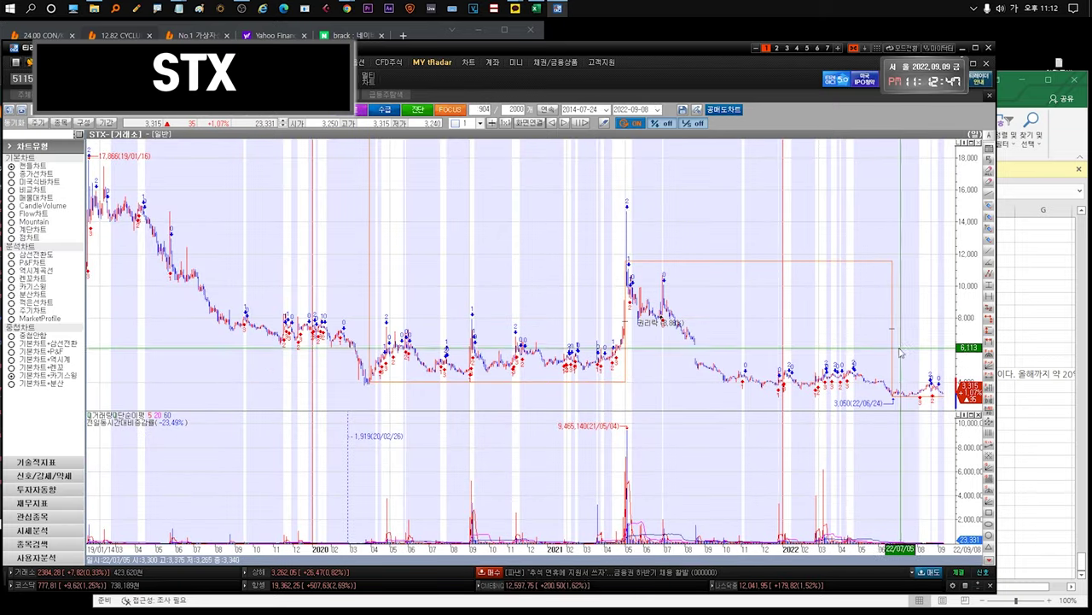
left_click_drag(856, 375, 999, 332)
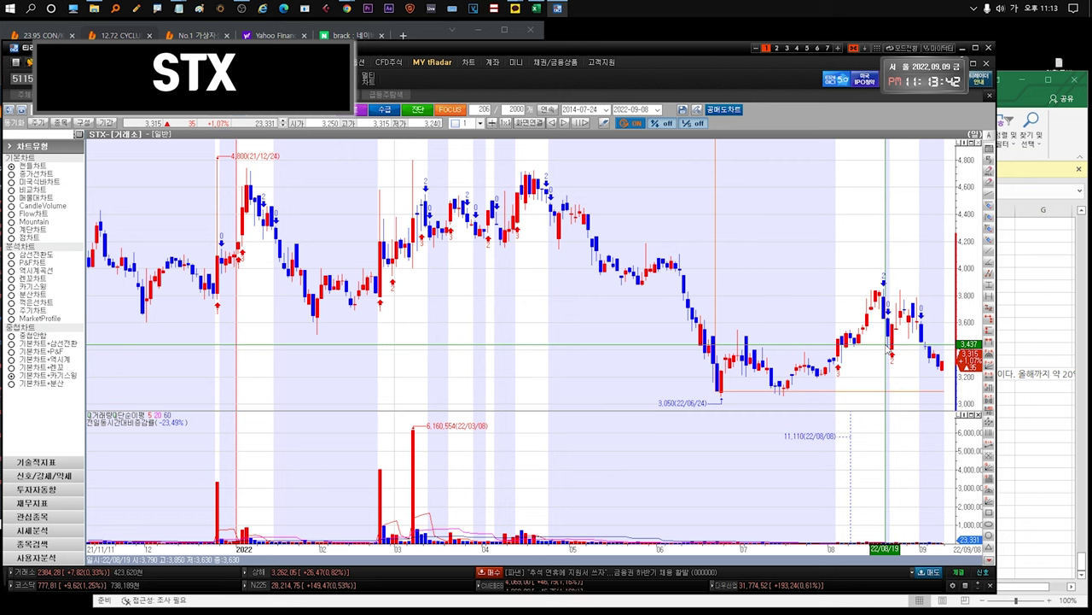
mouse_move(893, 342)
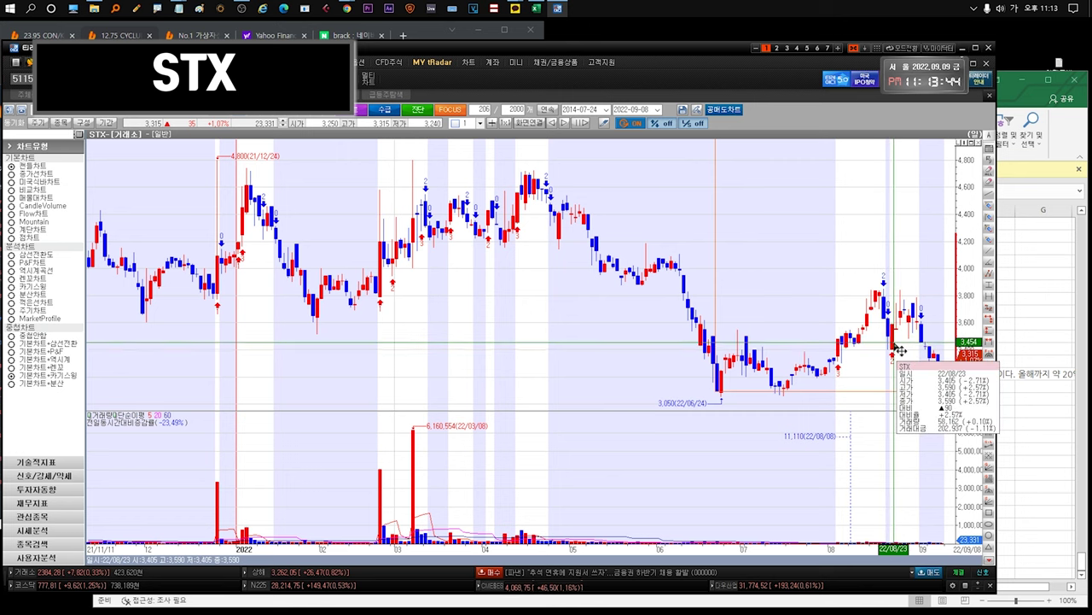
key("Escape")
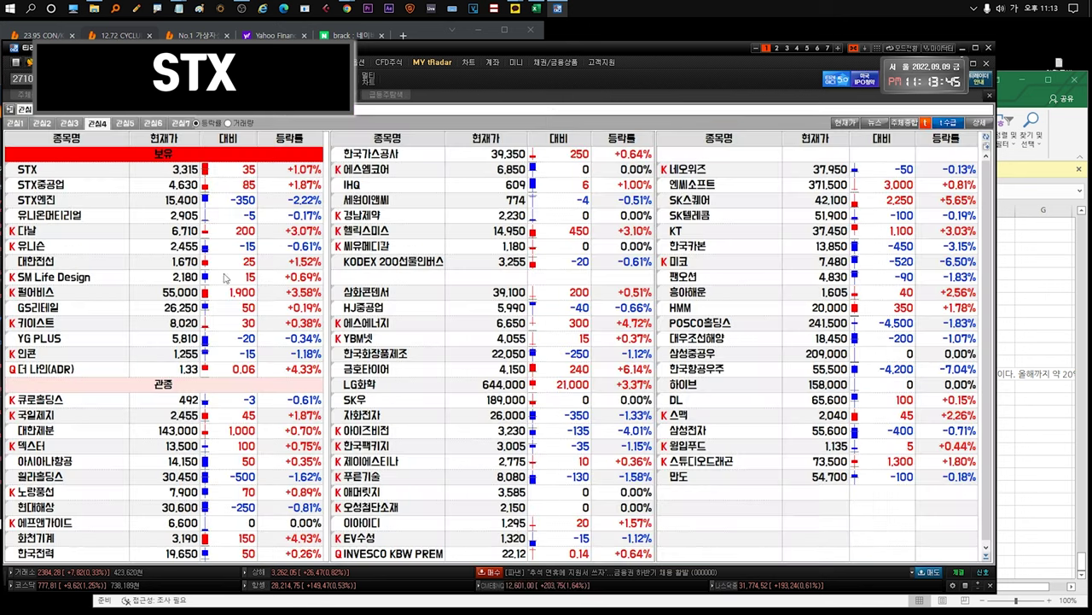
Move from STX to STX중공업 in the watchlist and open the stx중 sheet in the Excel workbook.
left_click(81, 173)
mouse_move(8, 170)
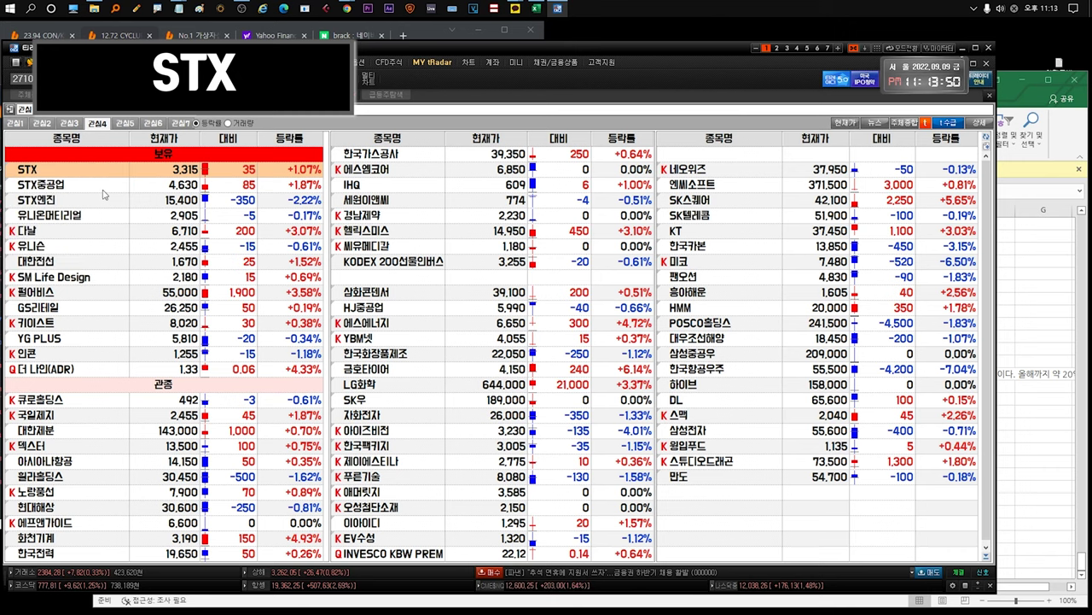
key("Down")
left_click(1082, 136)
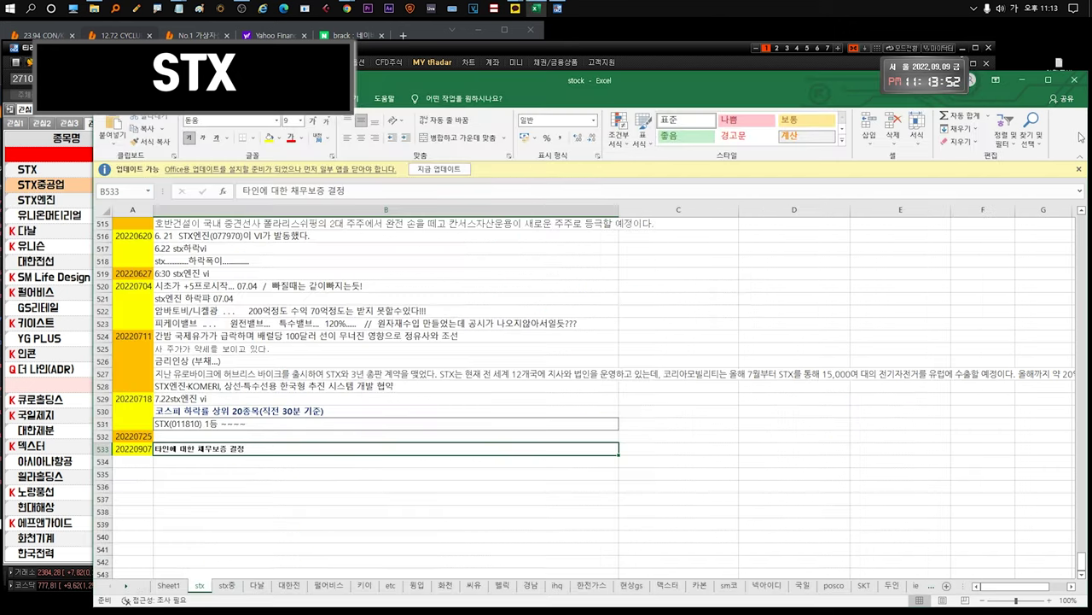
left_click(226, 586)
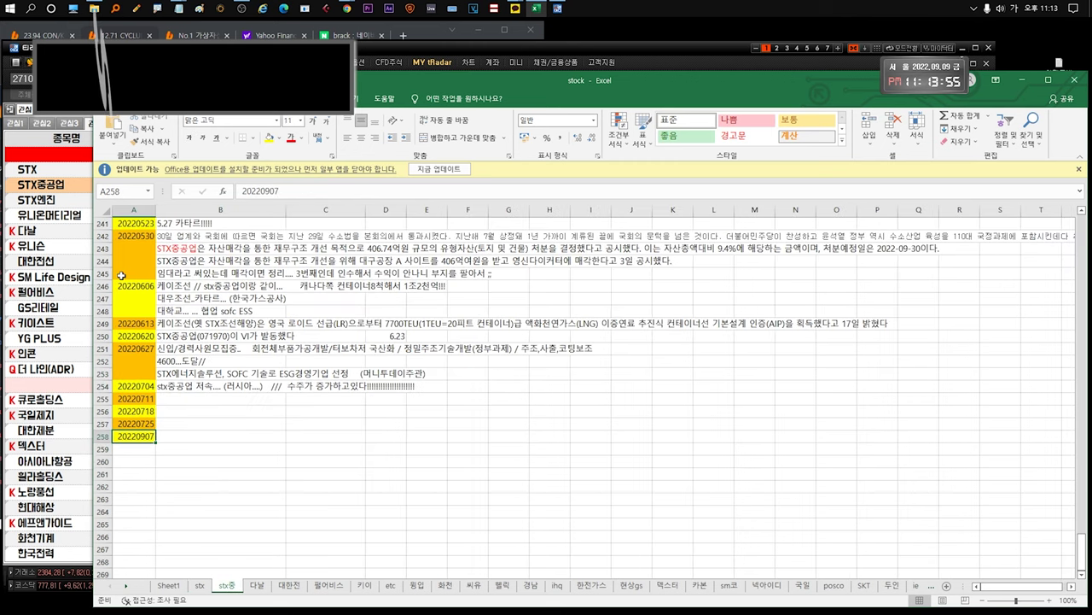
Read the news headlines in the STX중공업 preview popup of the 티레이더 watchlist.
left_click(7, 185)
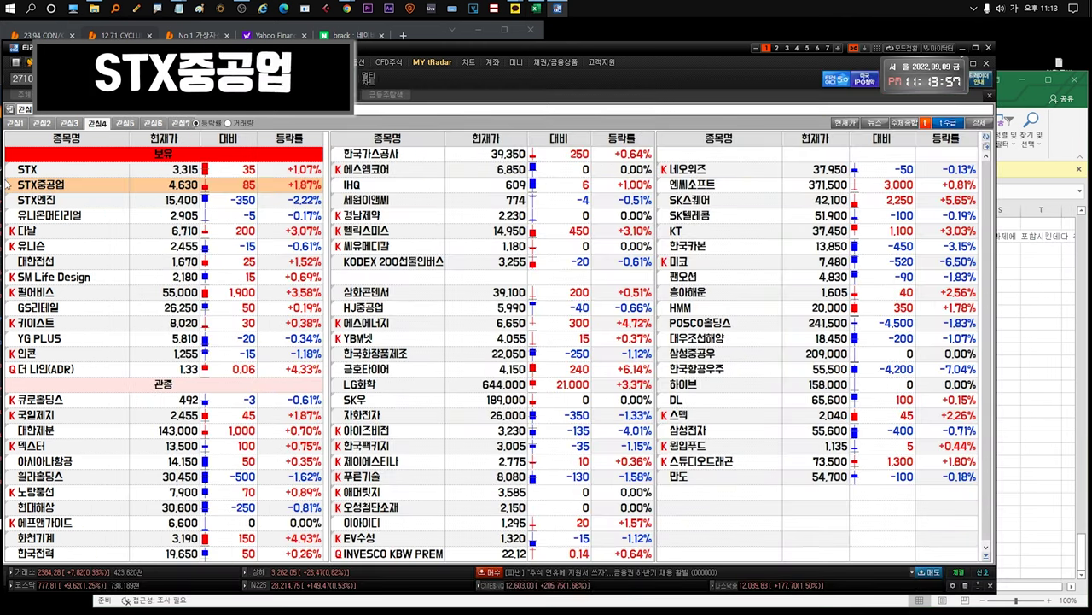
mouse_move(6, 184)
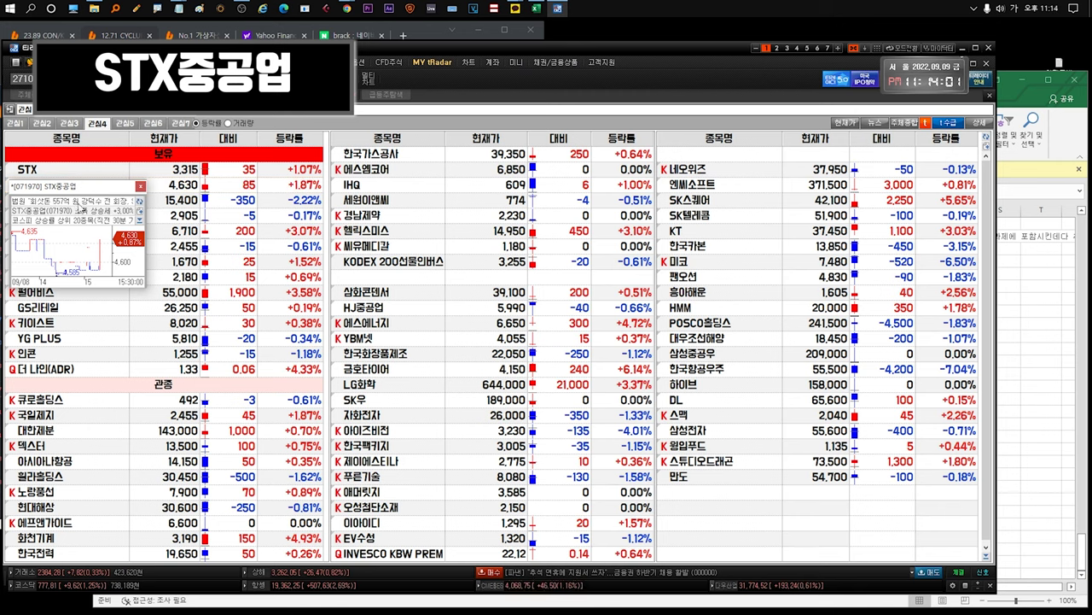
left_click(70, 187)
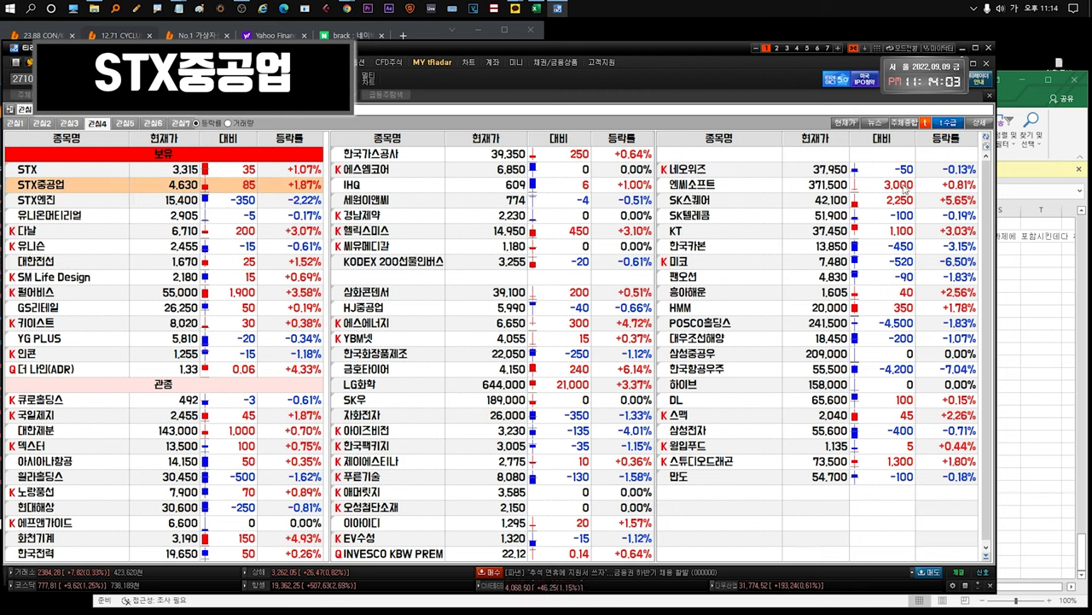
Enter the note "40억대 강덕수회장에게 돈받을게 생겼다!!!!!!" in B258 of the stx중 sheet in Excel, beside the 20220907 date.
left_click(1082, 137)
left_click(201, 433)
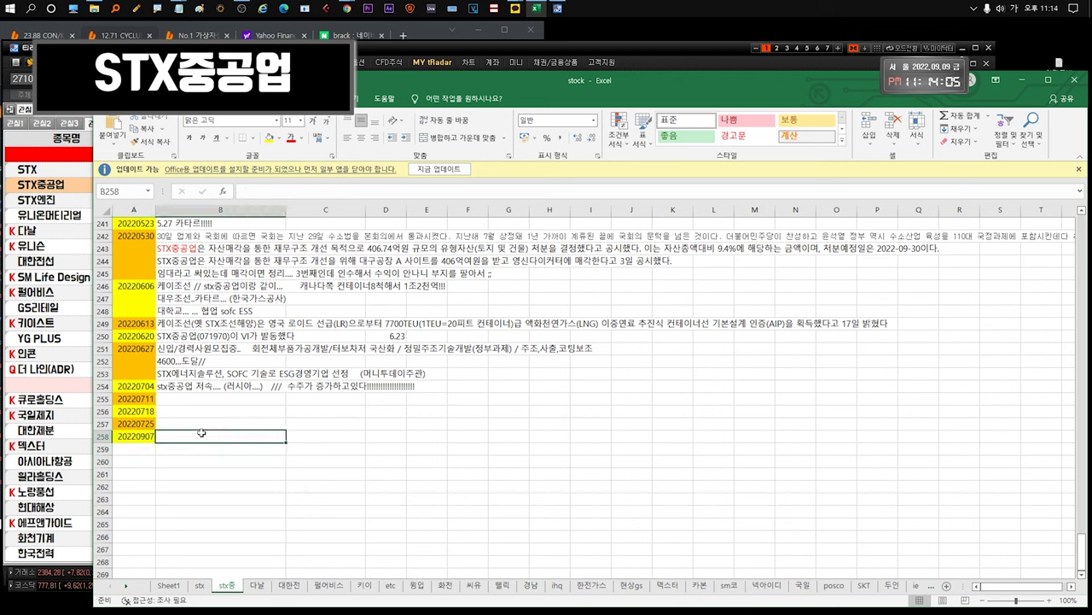
type("40ㄷ")
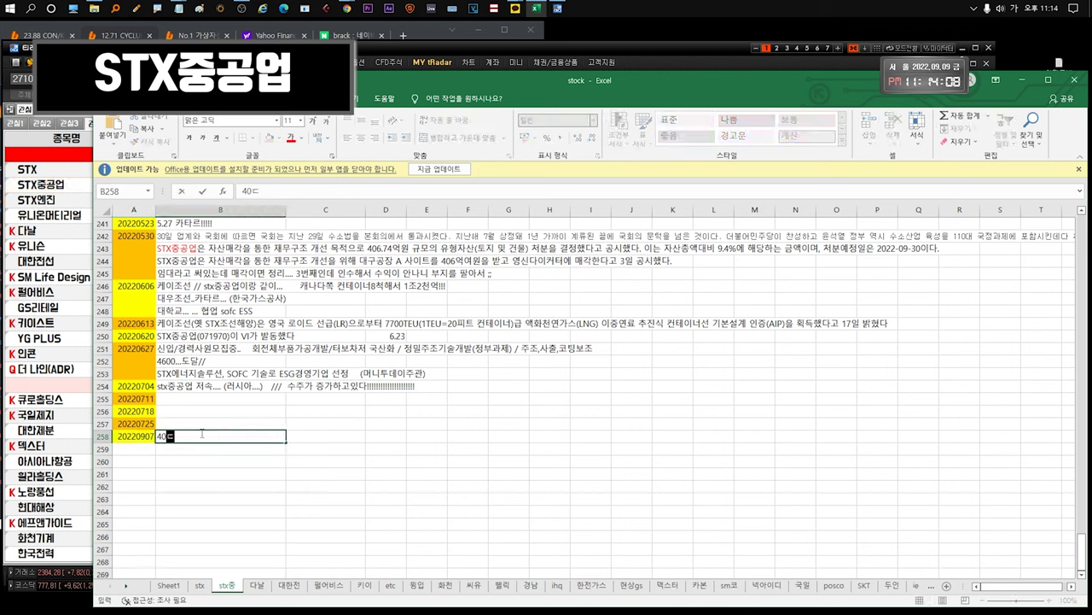
key("BackSpace")
type("억ㄷ")
type("ㄷ대 강덕수")
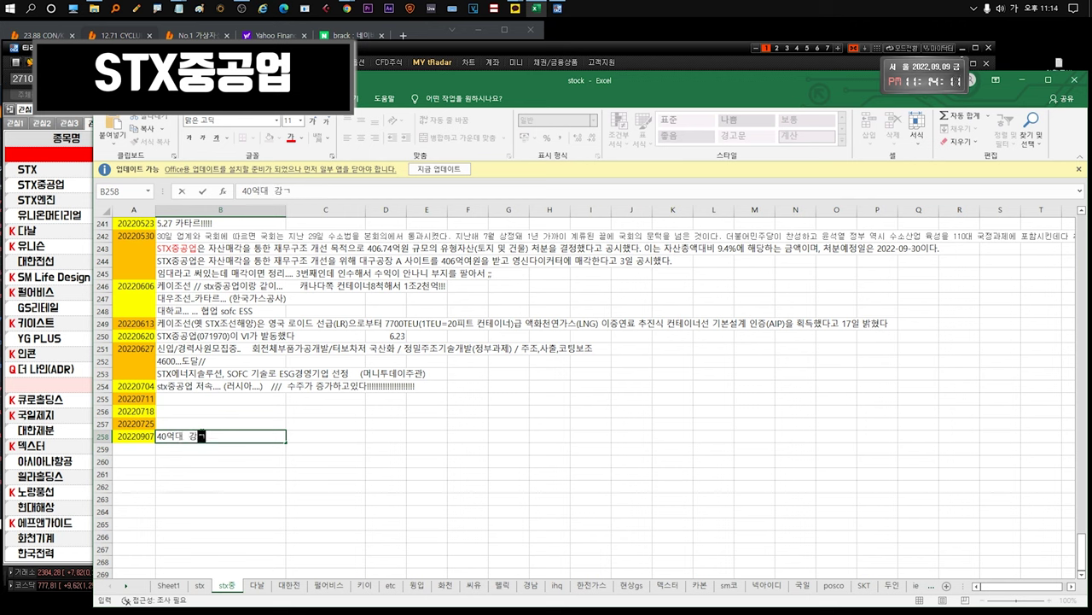
type("회장에게 도")
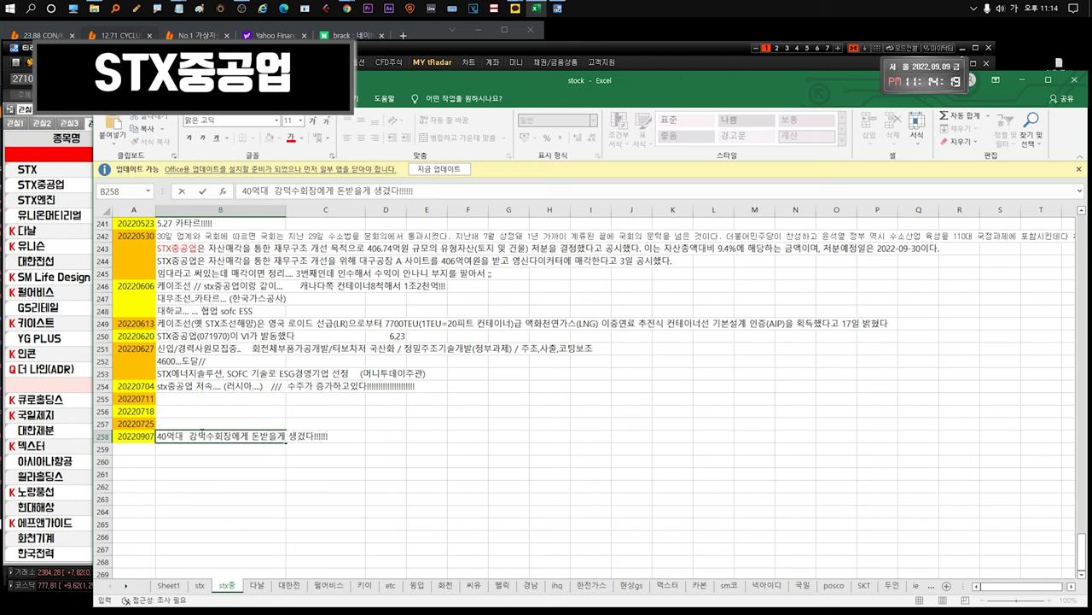
Open STX중공업's daily chart in 티레이더 and examine its price history from September 2021 to September 2022.
left_click(58, 189)
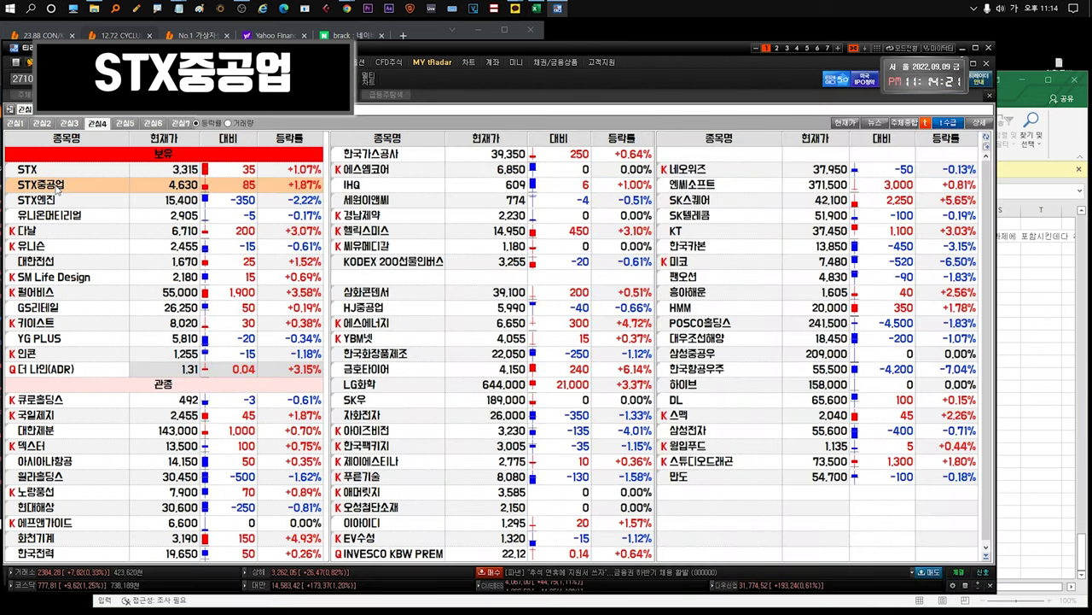
left_click(92, 198)
left_click(49, 184)
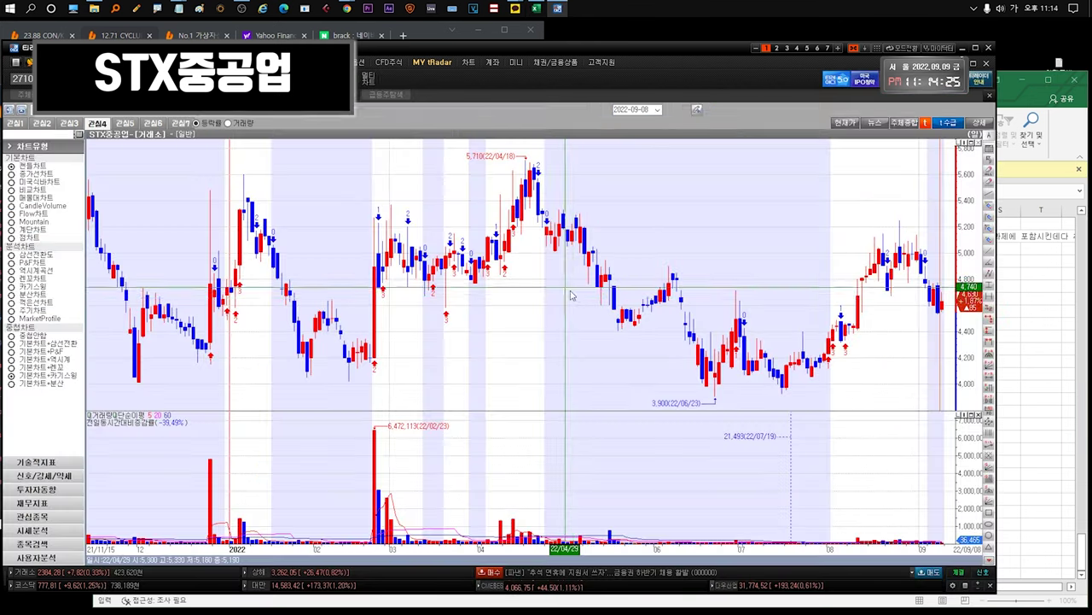
left_click_drag(923, 342, 955, 359)
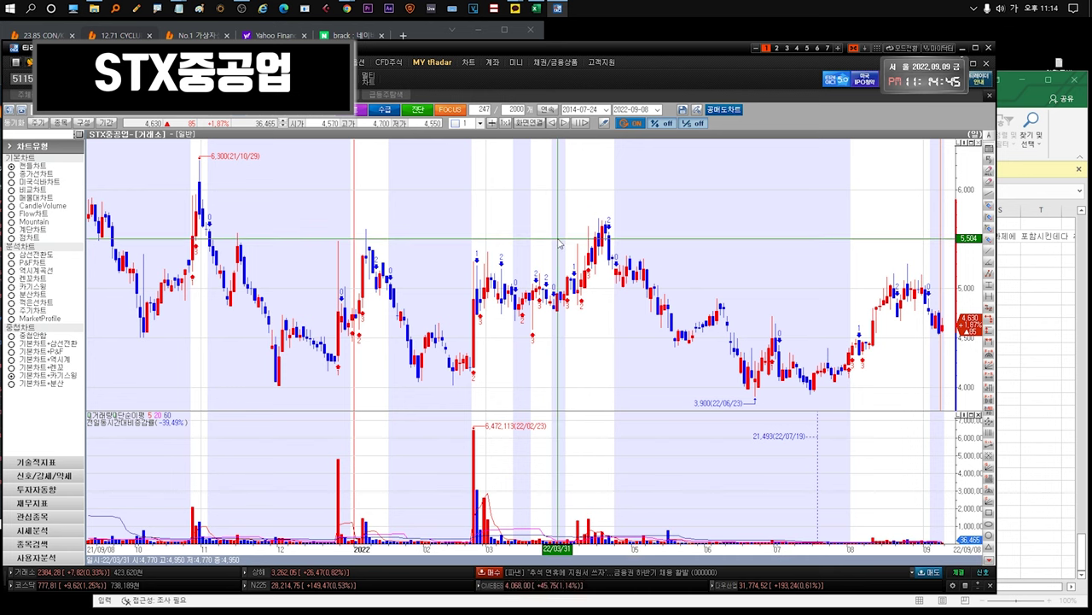
key("Escape")
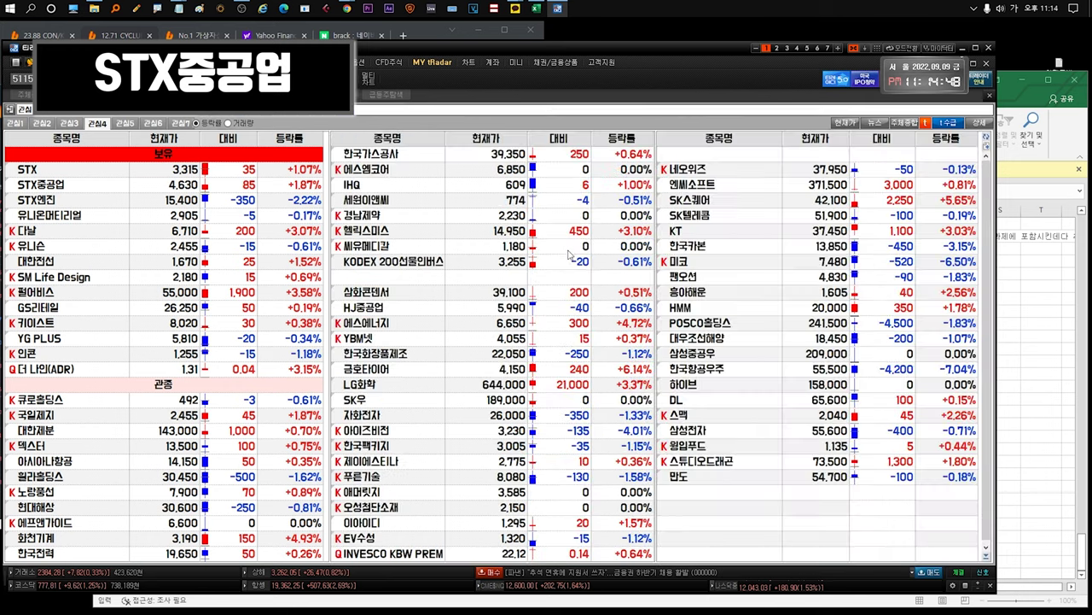
Compare the watchlist quotes of STX중공업, STX and 대우조선해양, and move on to STX엔진.
left_click(103, 188)
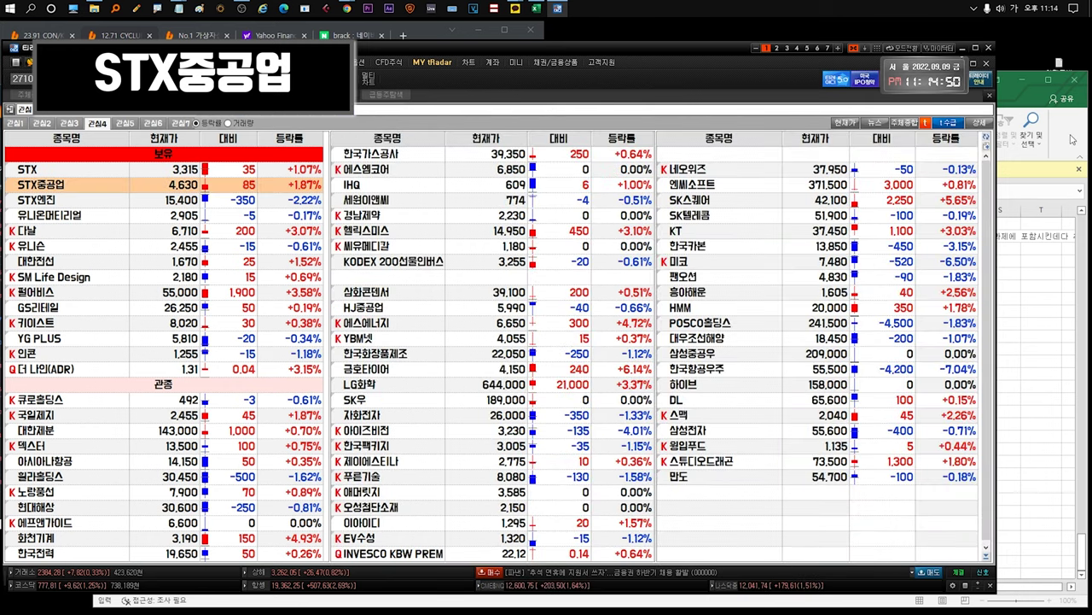
left_click(1072, 139)
left_click(53, 192)
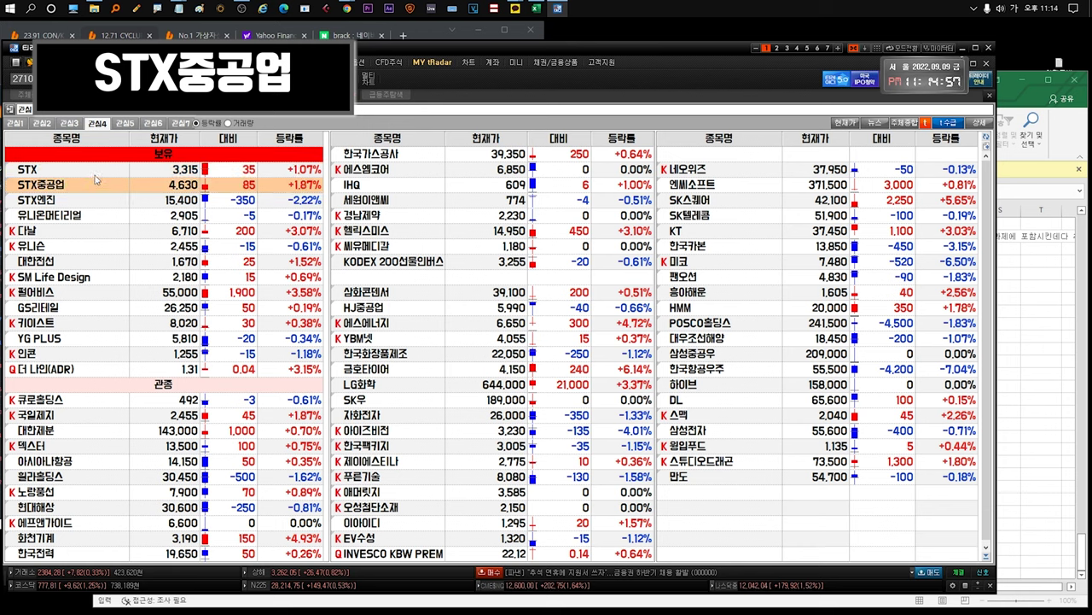
left_click(96, 173)
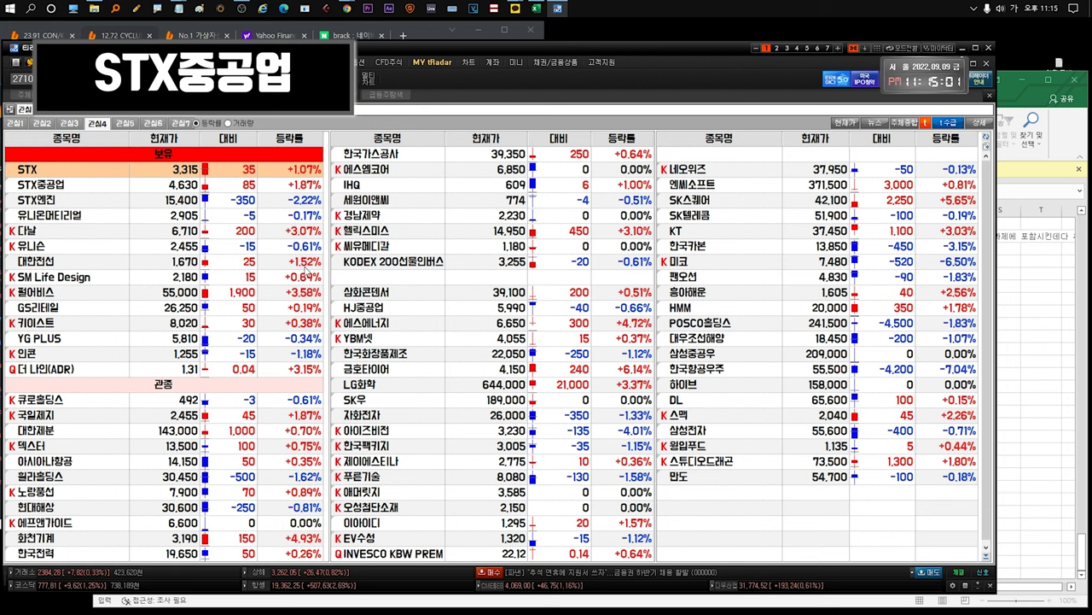
left_click(720, 346)
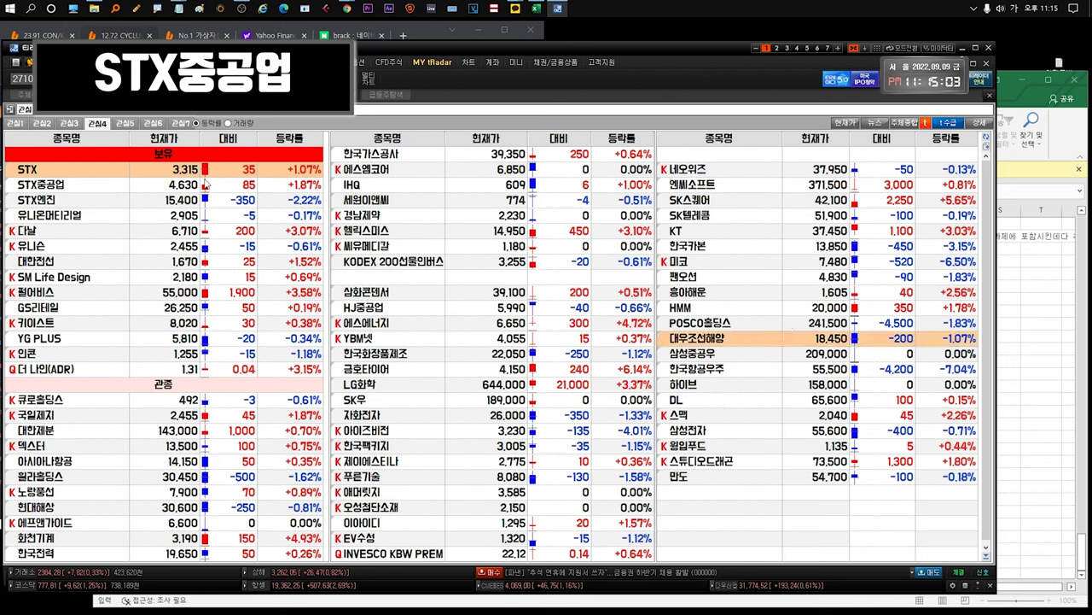
left_click(712, 350)
left_click(107, 204)
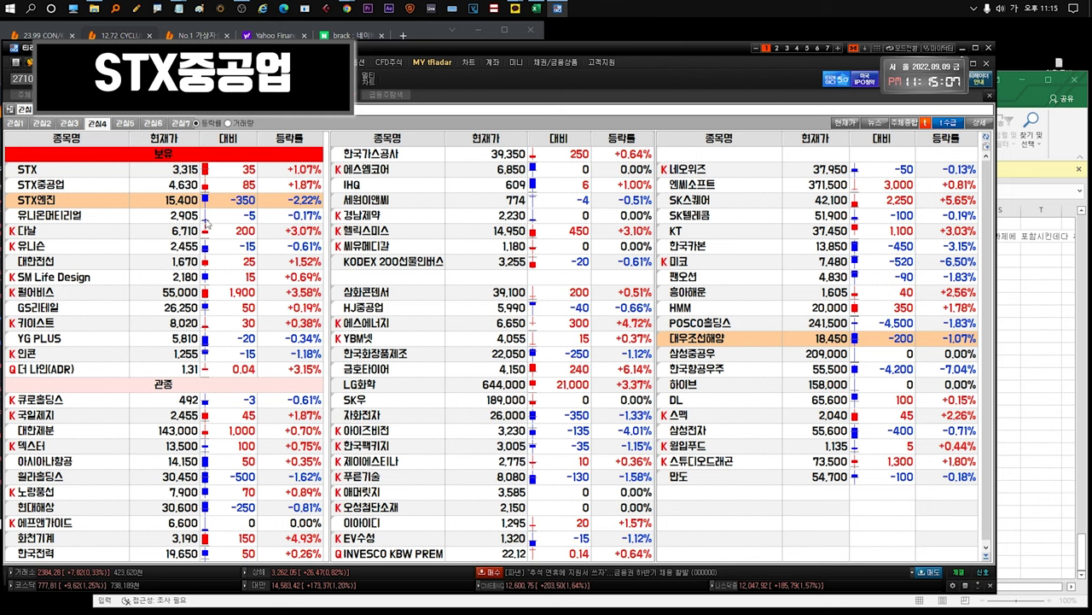
Reopen STX중공업's daily chart from the watchlist and examine its price history from January 2020 to September 2022.
left_click(95, 198)
left_click(186, 182)
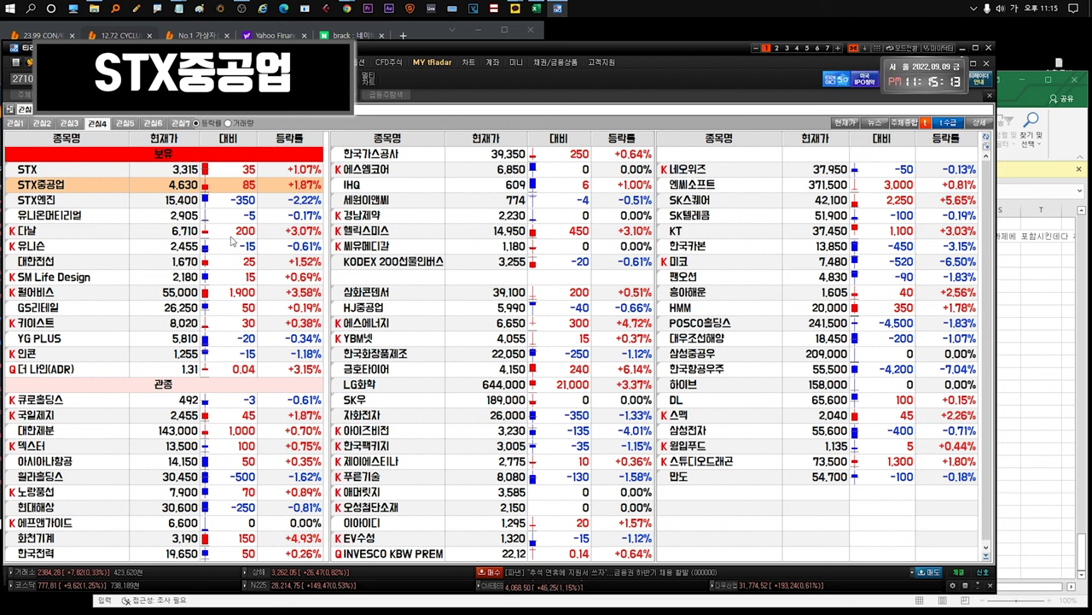
double_click(76, 186)
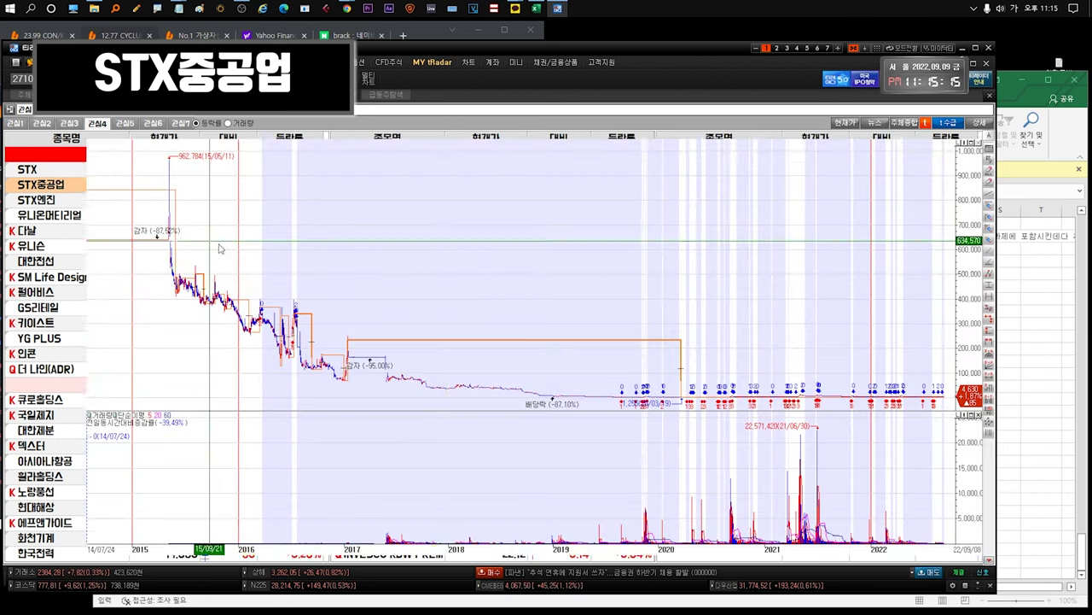
left_click_drag(664, 384, 1047, 308)
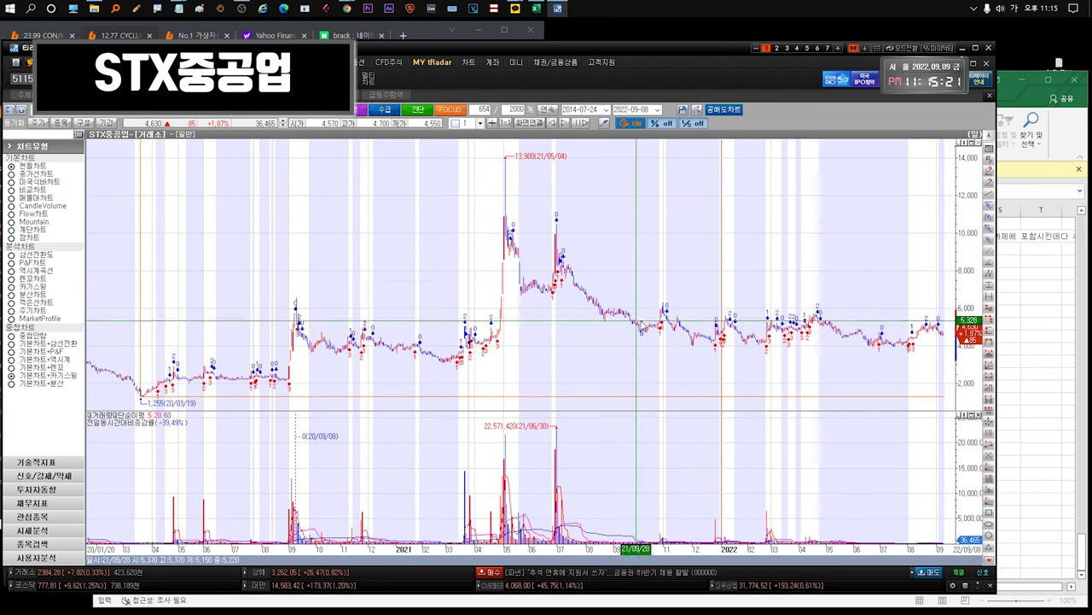
key("Escape")
Open 유니온머티리얼's daily chart from the watchlist and examine its price movement from May to September 2022.
left_click(116, 200)
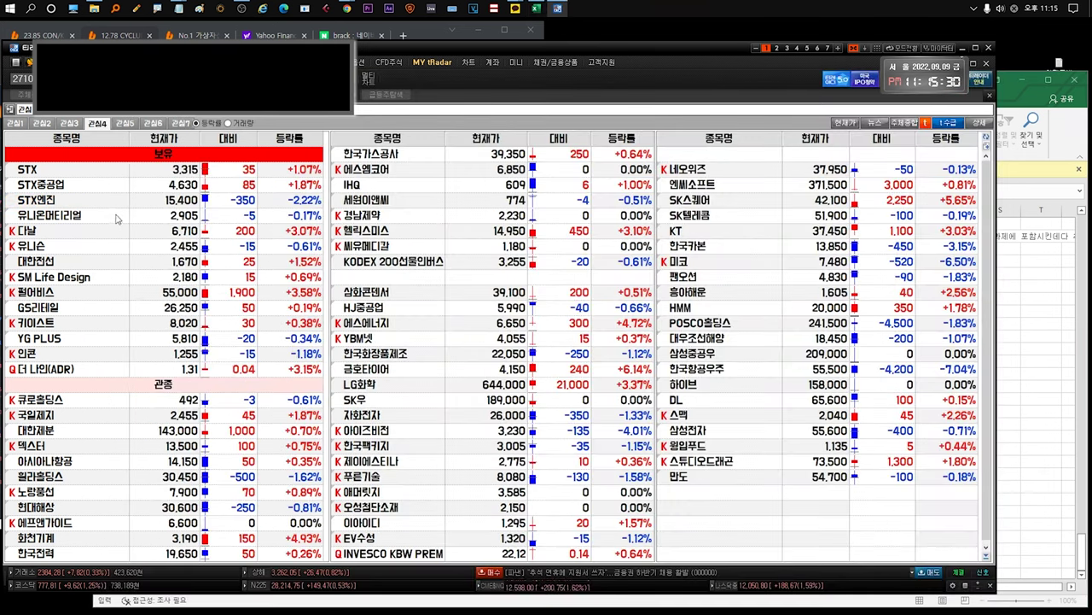
left_click(100, 203)
left_click(94, 215)
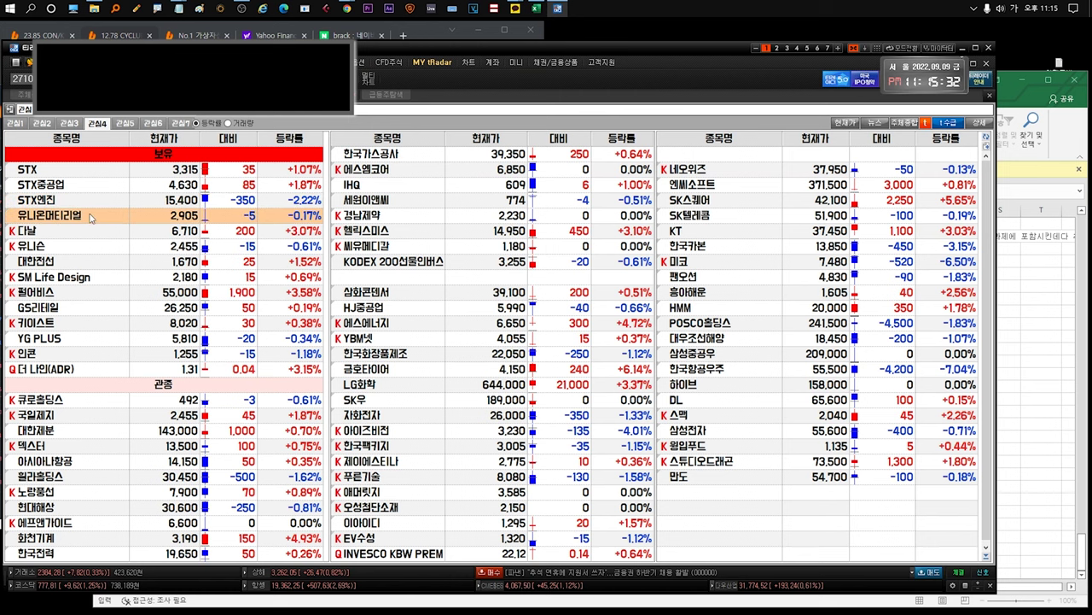
double_click(87, 218)
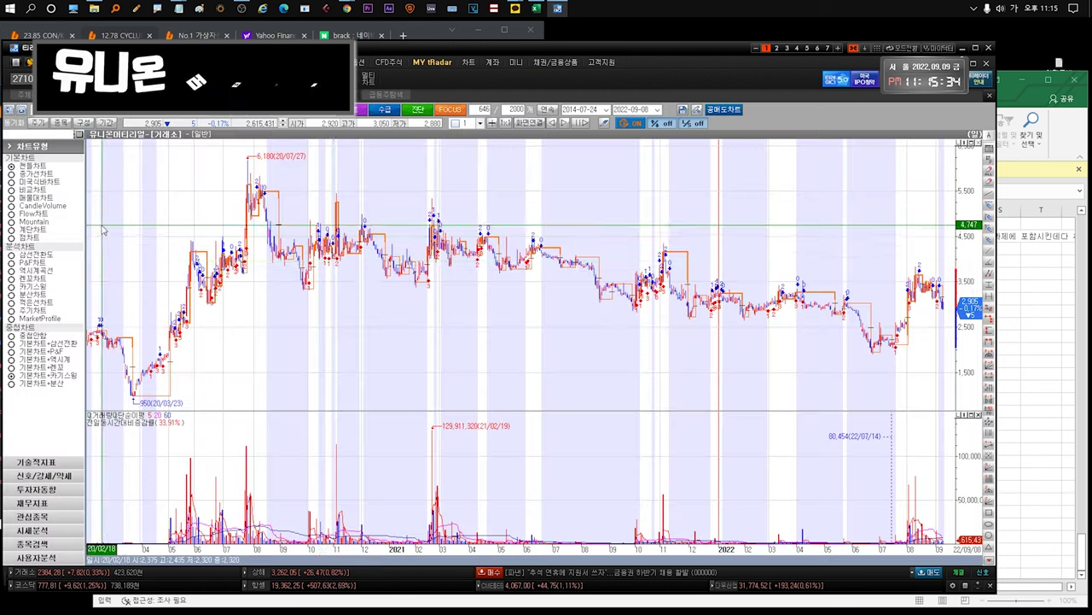
left_click_drag(845, 360, 945, 273)
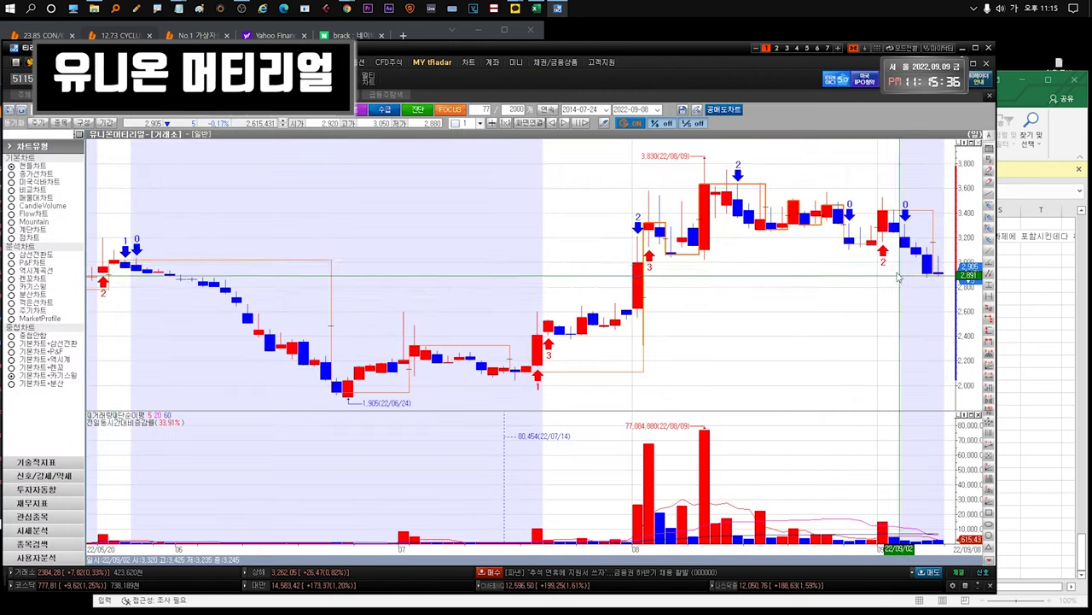
Examine 유니온머티리얼's longer price history on the daily chart, going back to October 2021 and to December 2020.
left_click_drag(944, 270, 701, 345)
left_click_drag(850, 352, 946, 302)
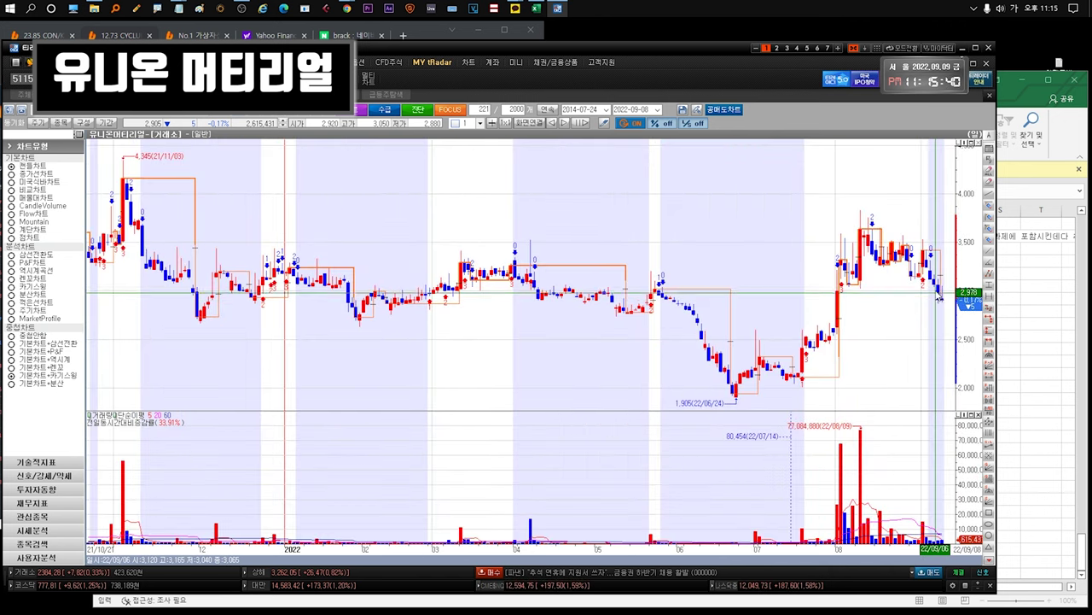
mouse_move(849, 258)
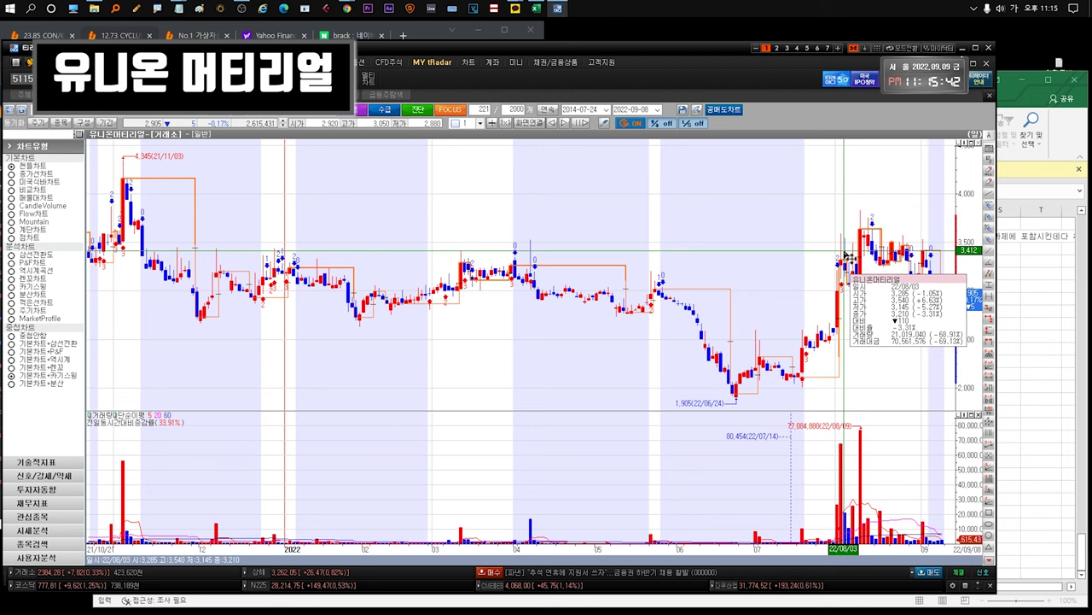
left_click_drag(929, 325, 597, 363)
left_click_drag(760, 358, 997, 371)
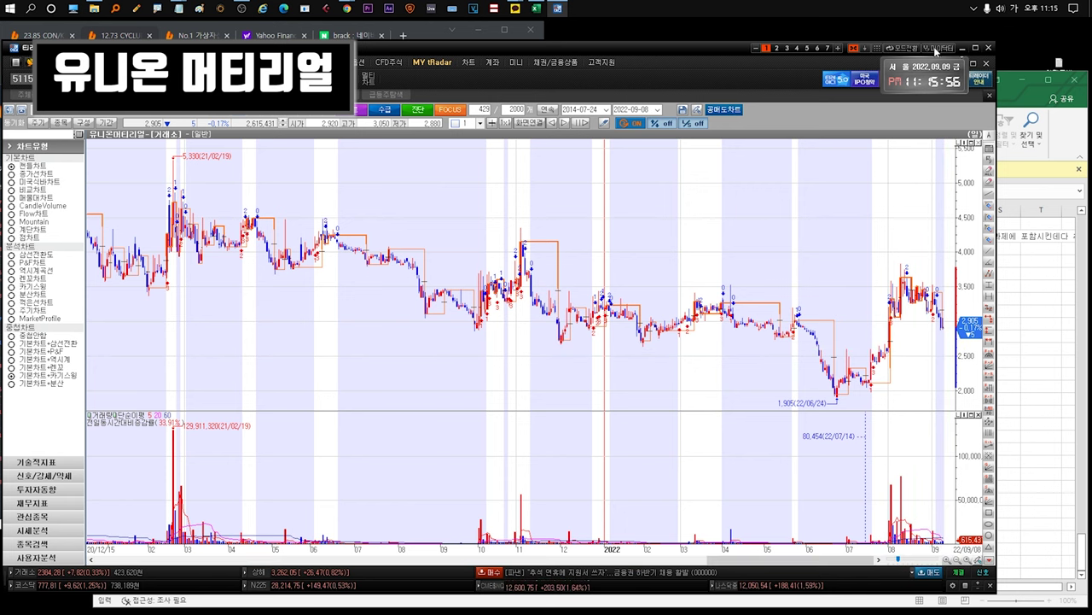
mouse_move(943, 330)
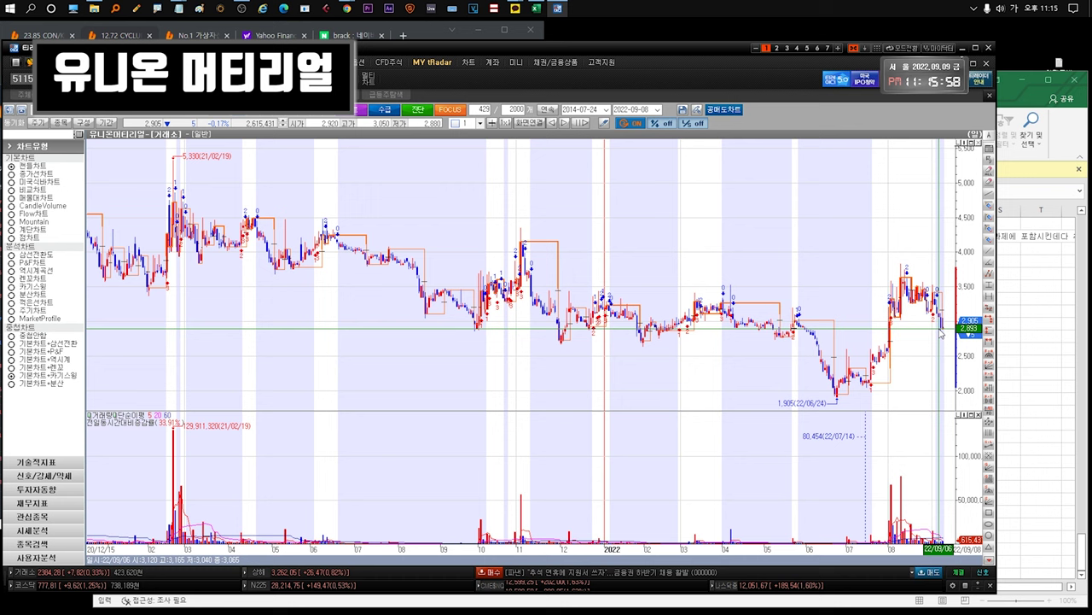